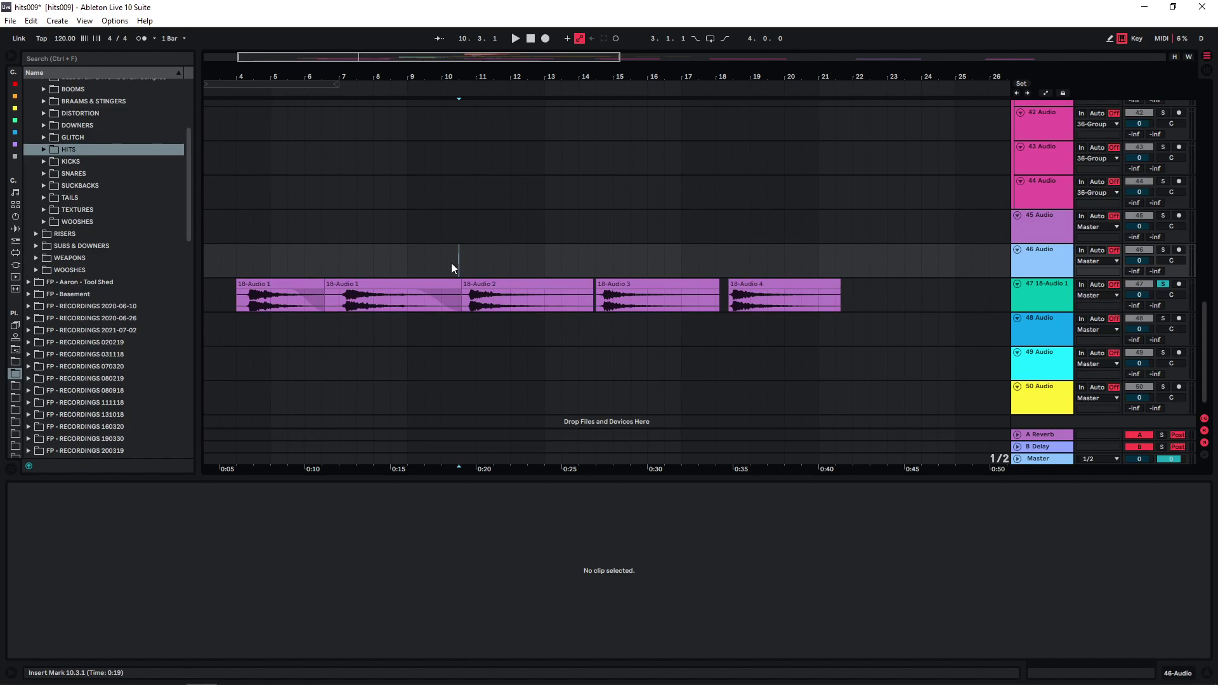
Play the hit clips on the 18-Audio 1 track from bar 10.3 and again from bar 14.3 to compare them.
{"action": "key", "text": "space"}
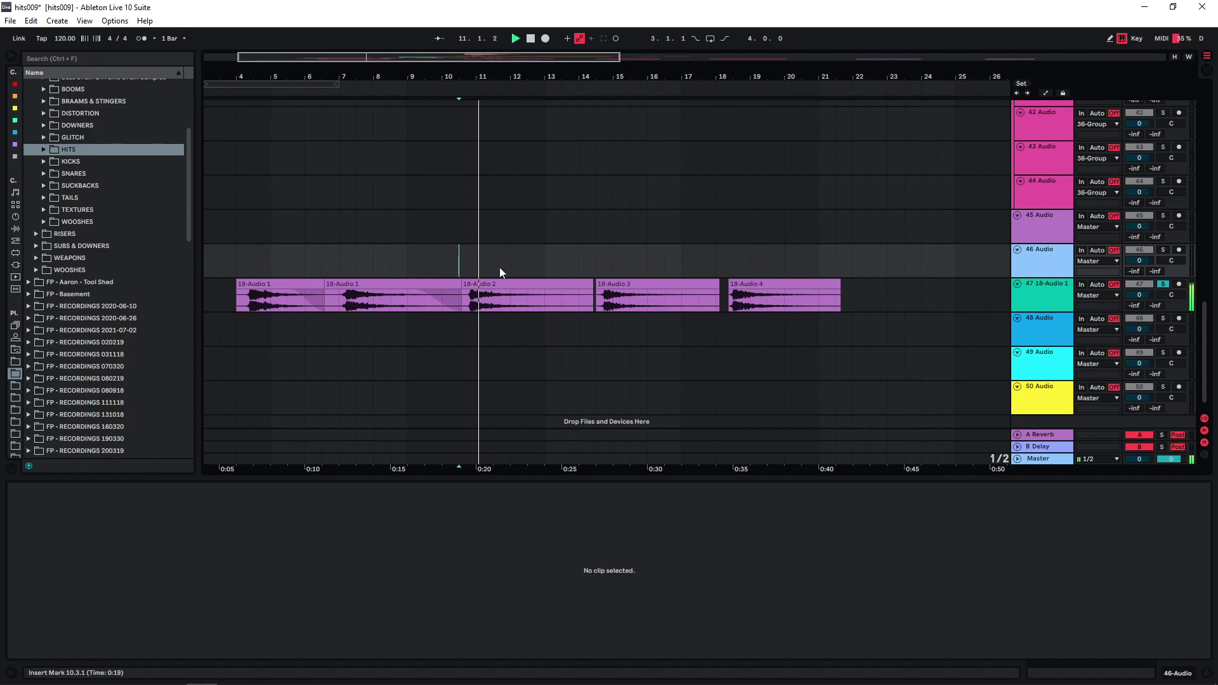
{"action": "left_click", "coordinate": [595, 264]}
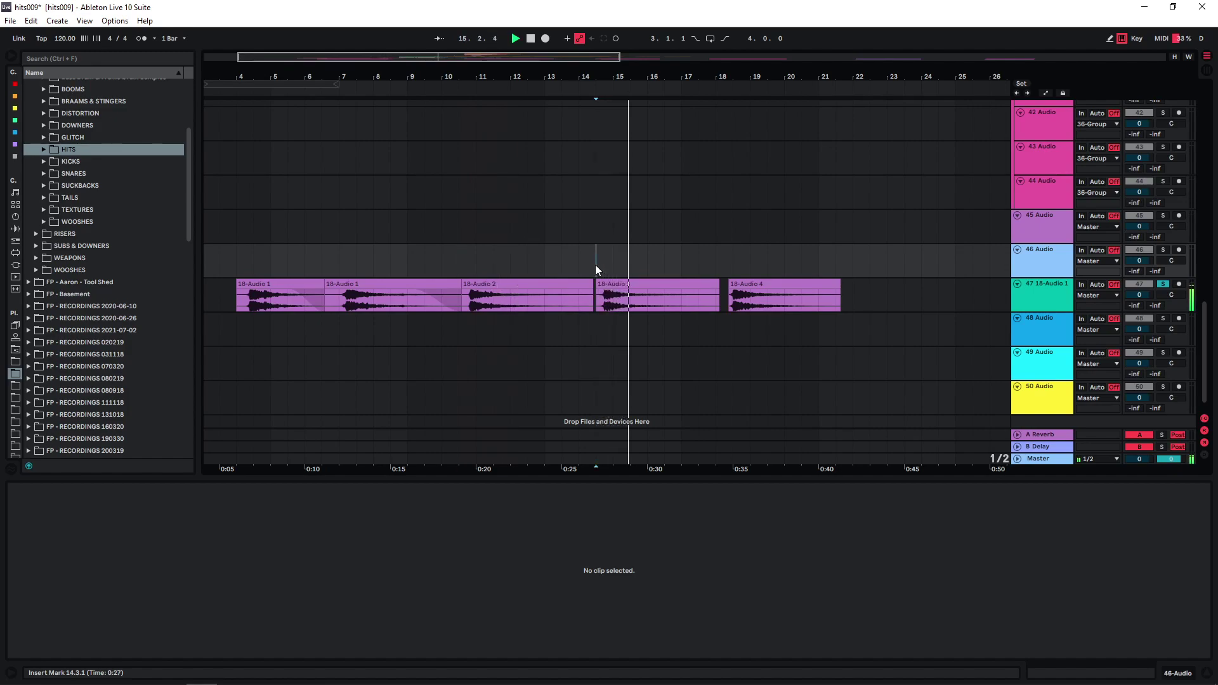
{"action": "left_click", "coordinate": [461, 258]}
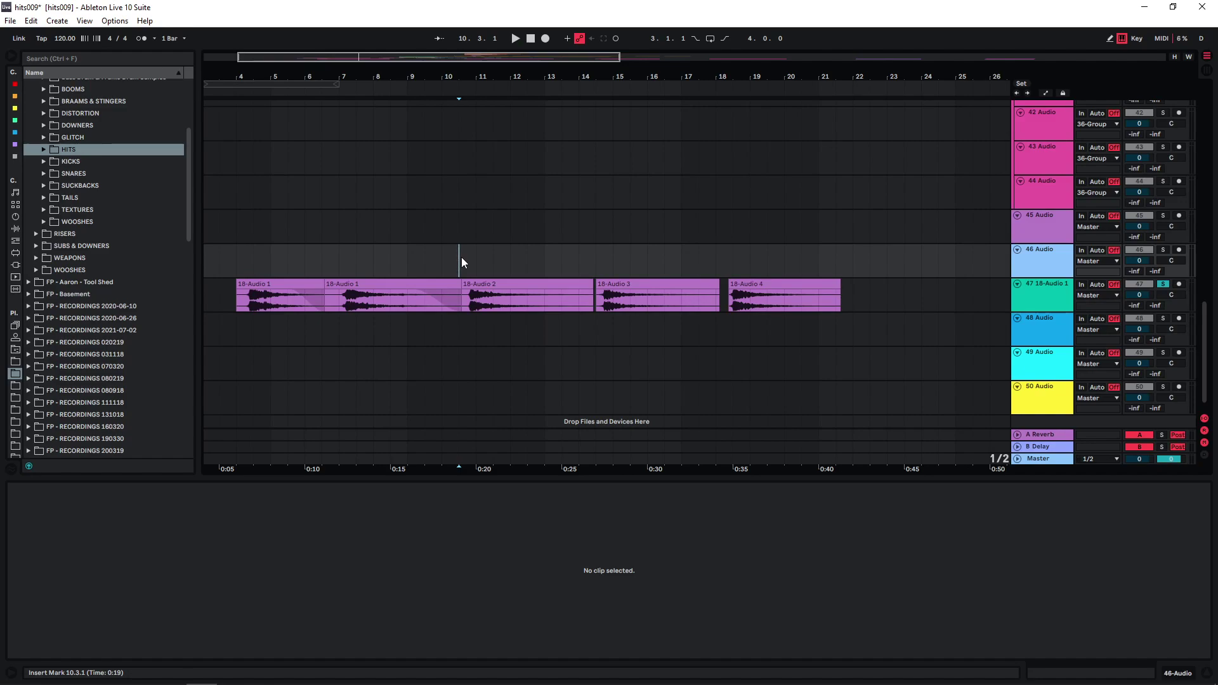
Look through the HITS sample folder's subfolders, including the pre woosh, punch and sub layers.
{"action": "left_click", "coordinate": [43, 150]}
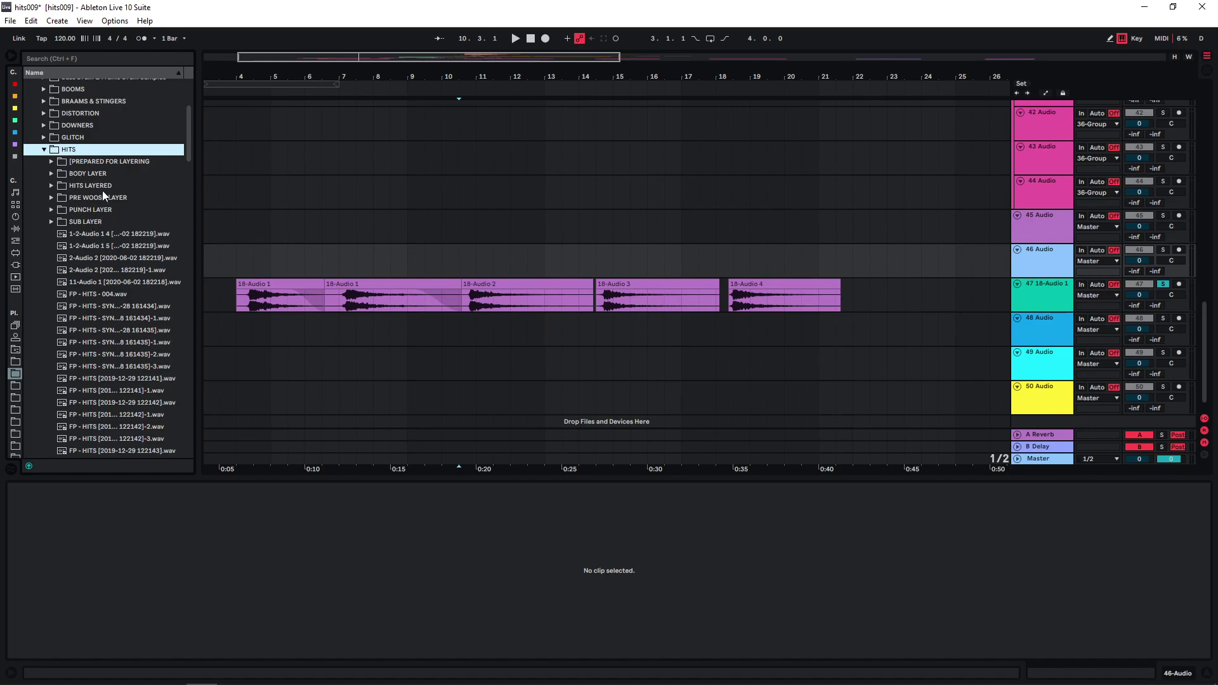
{"action": "key", "text": "Down"}
{"action": "key", "text": "Down"}
{"action": "key", "text": "Down"}
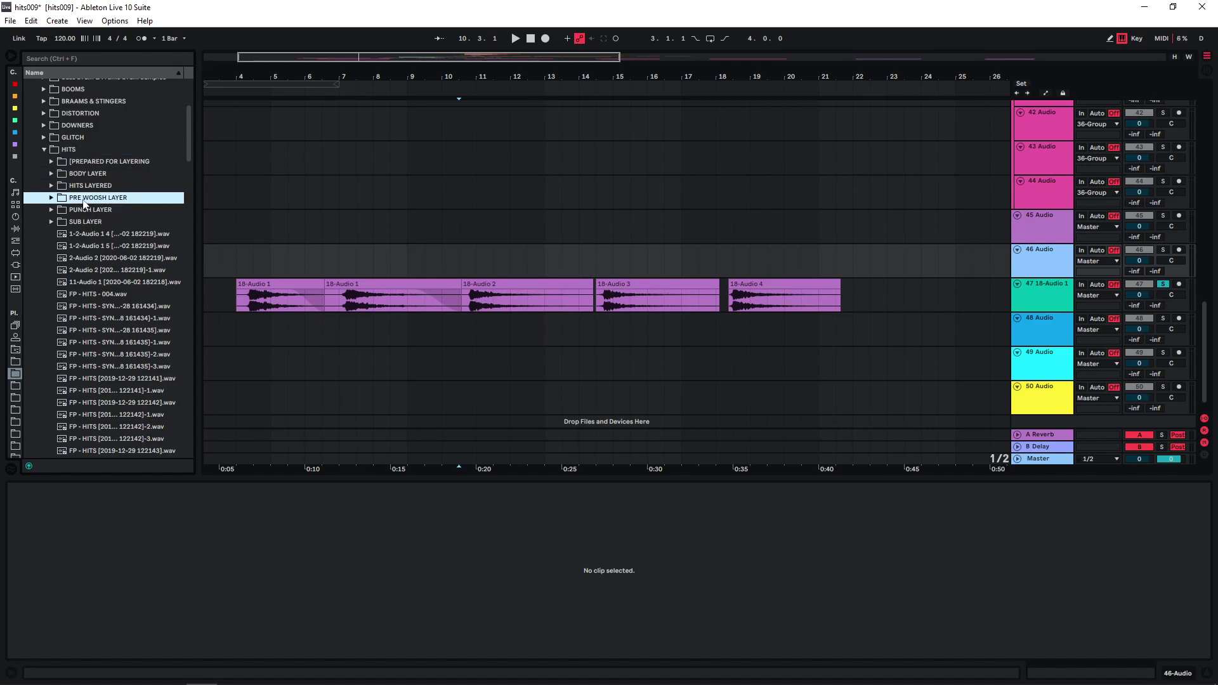
{"action": "left_click", "coordinate": [87, 210]}
{"action": "left_click", "coordinate": [79, 222]}
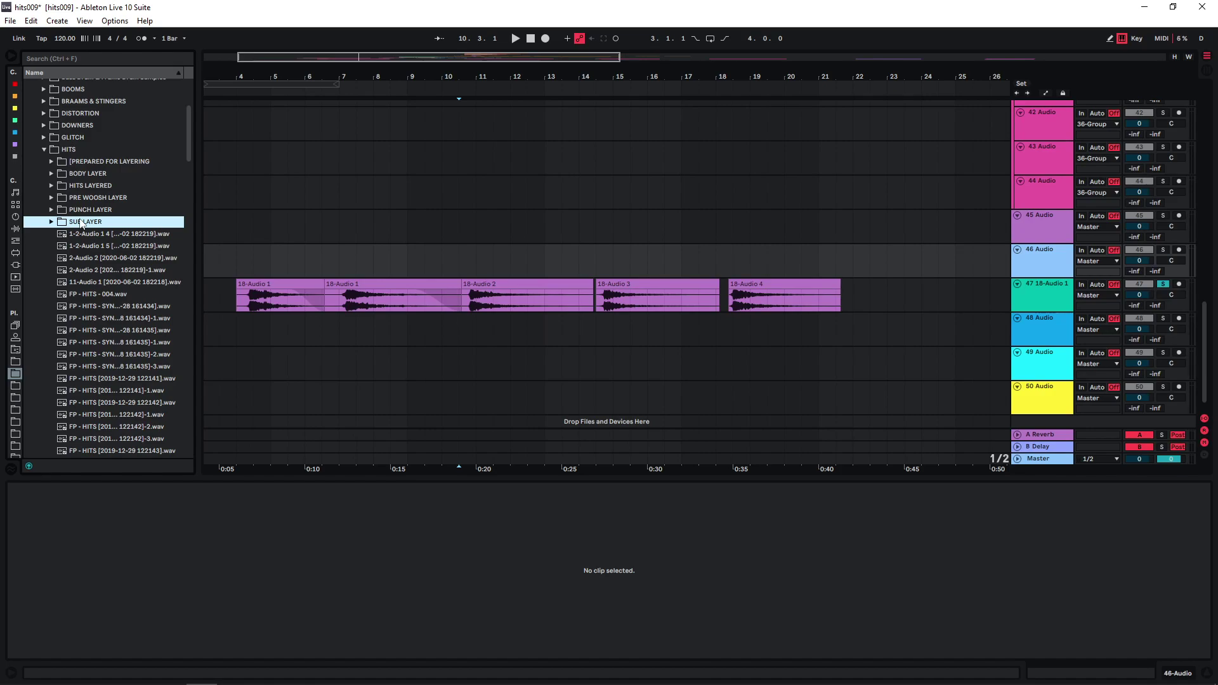
{"action": "left_click", "coordinate": [43, 149]}
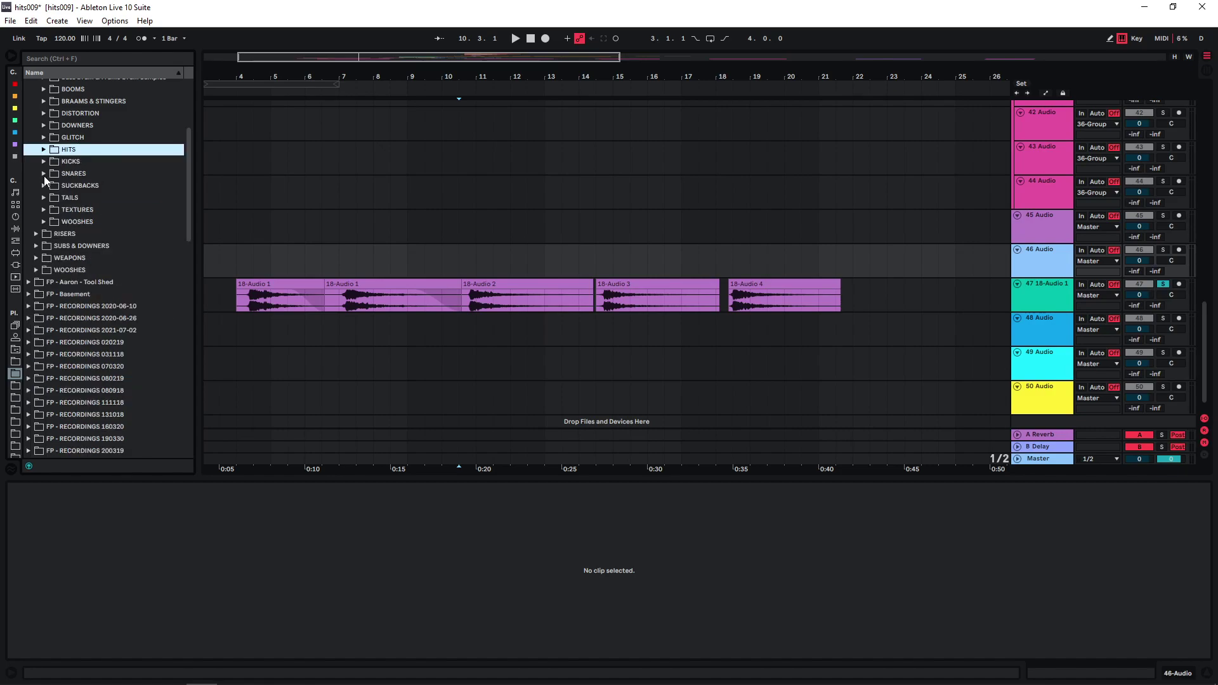
Look through the SNARES sample folder's subfolders: transients, percussion and noise.
{"action": "left_click", "coordinate": [44, 174]}
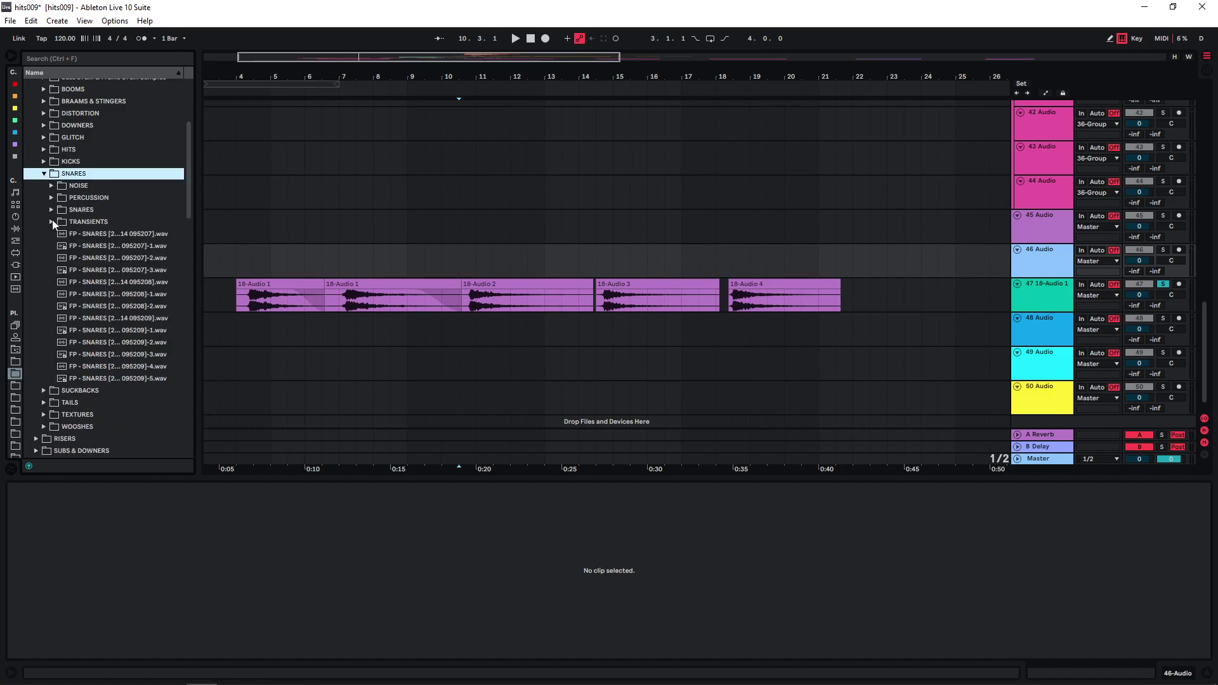
{"action": "left_click", "coordinate": [71, 222]}
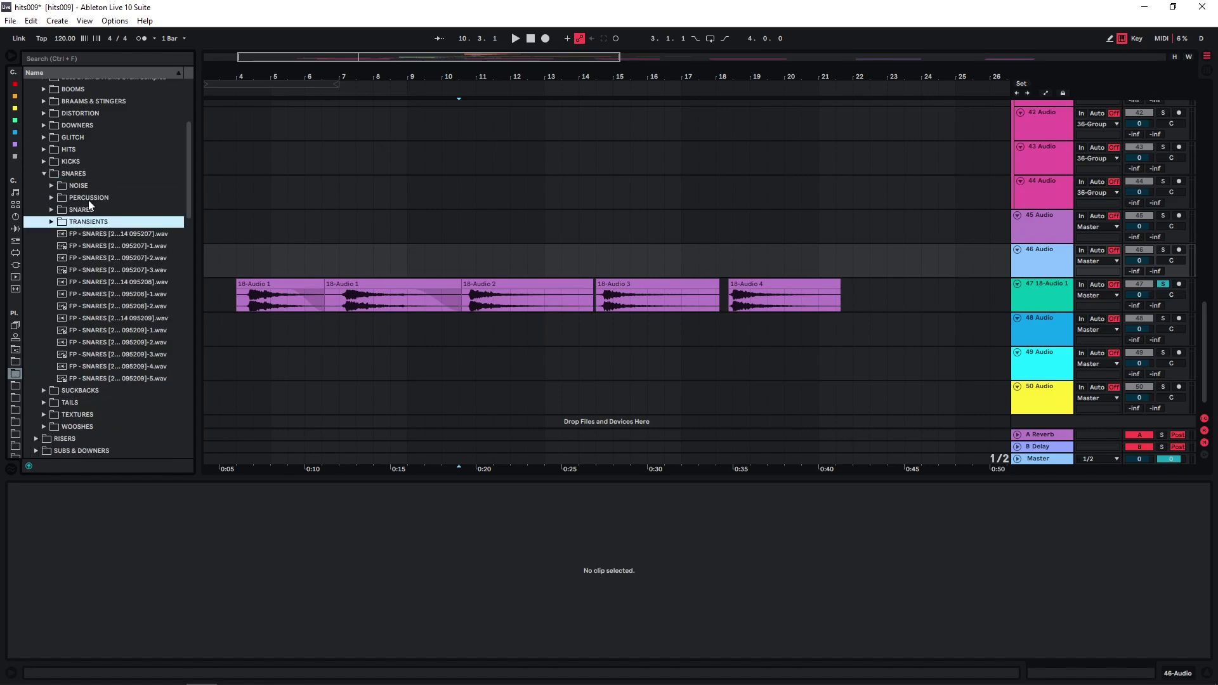
{"action": "left_click", "coordinate": [89, 199]}
{"action": "left_click", "coordinate": [80, 187]}
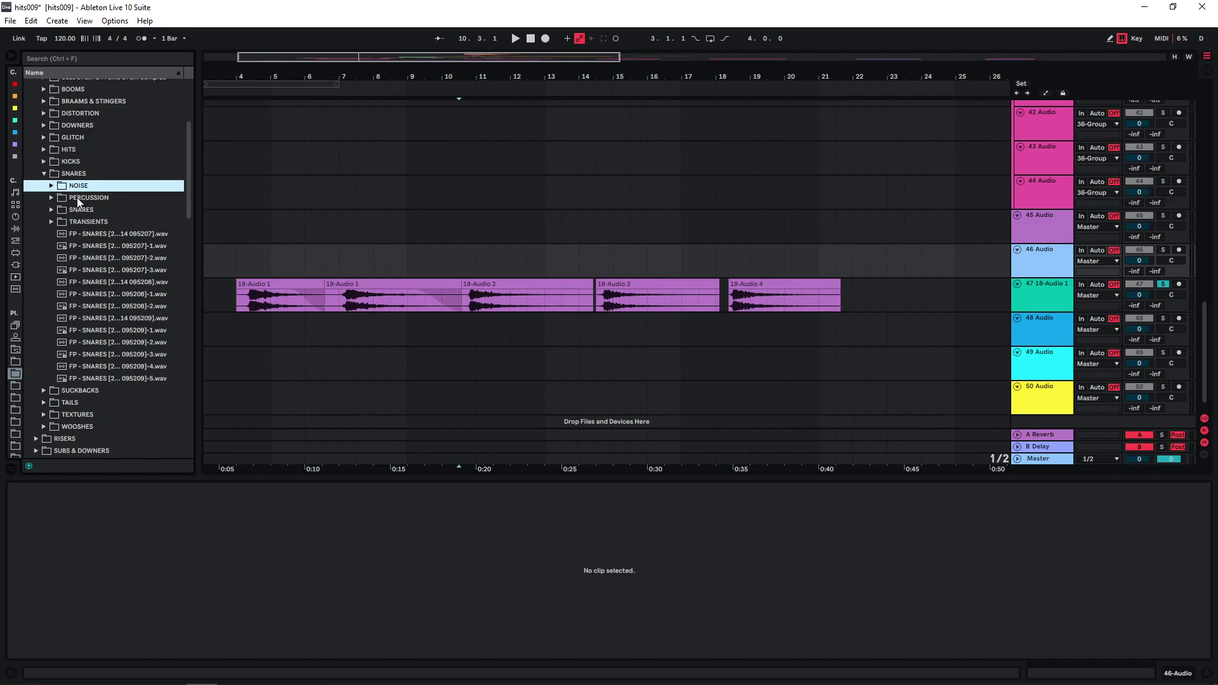
{"action": "left_click", "coordinate": [48, 176]}
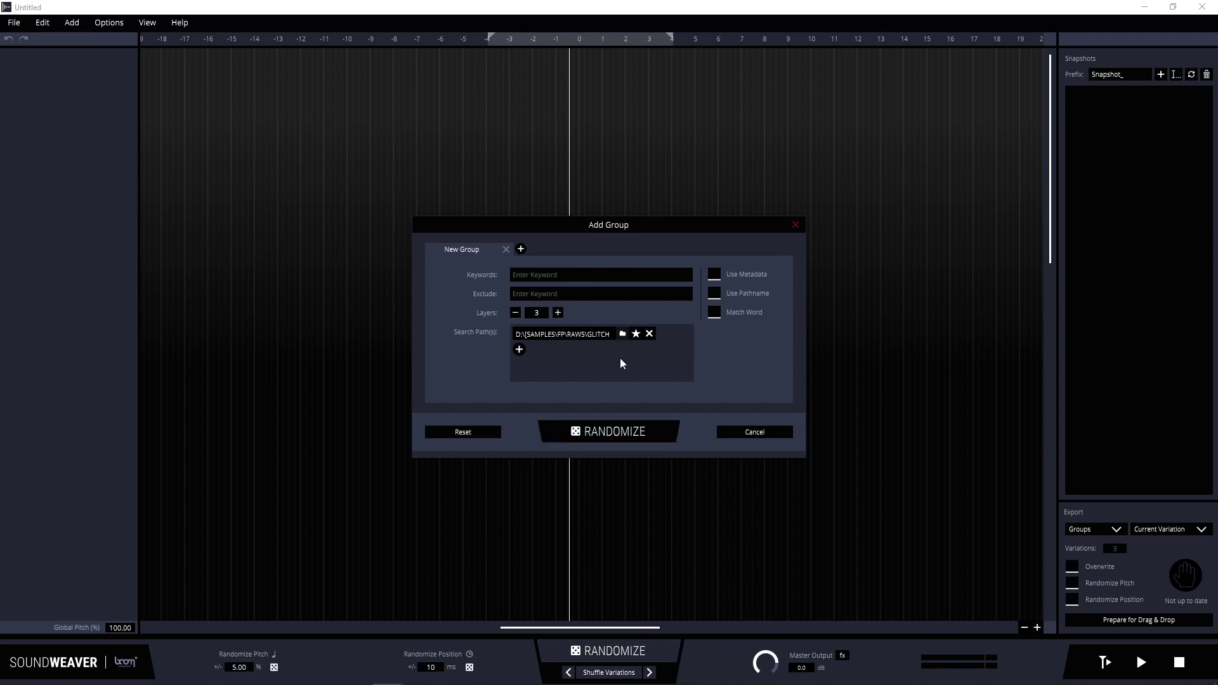
In SoundWeaver, add a randomized three-layer group that uses RAWS\HITS\BODY LAYER as its only search path.
{"action": "left_click", "coordinate": [622, 334]}
{"action": "double_click", "coordinate": [533, 403]}
{"action": "left_click", "coordinate": [650, 335]}
{"action": "key", "text": "Return"}
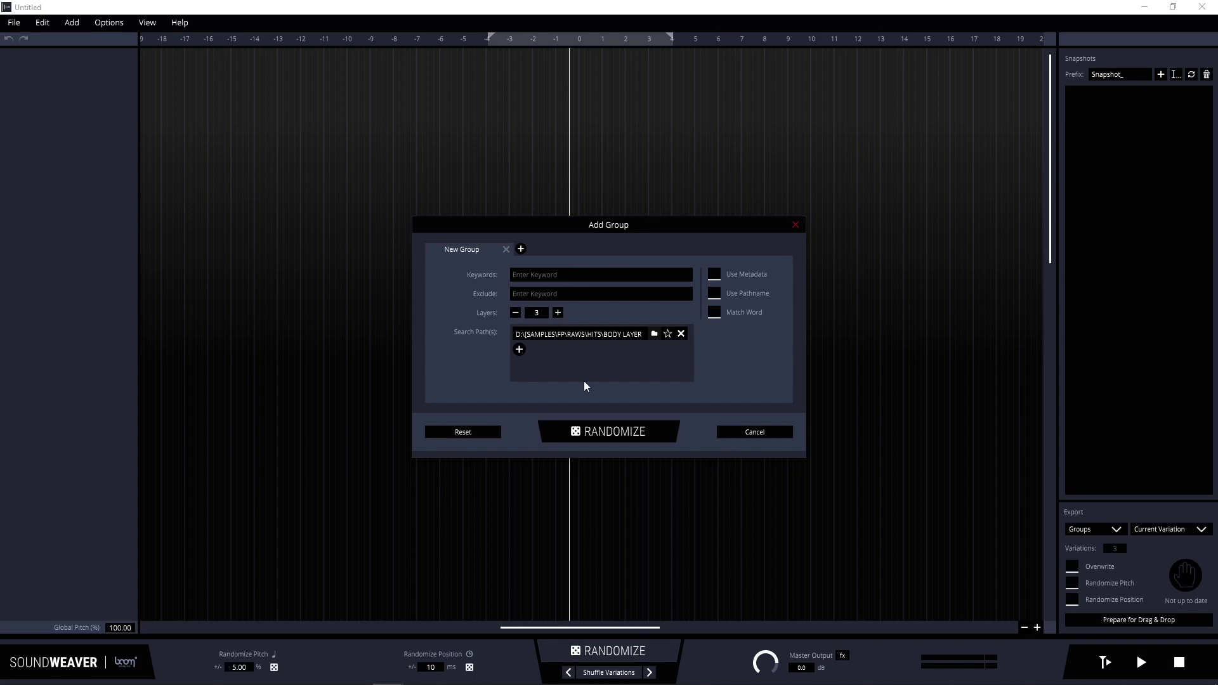
{"action": "left_click", "coordinate": [603, 435]}
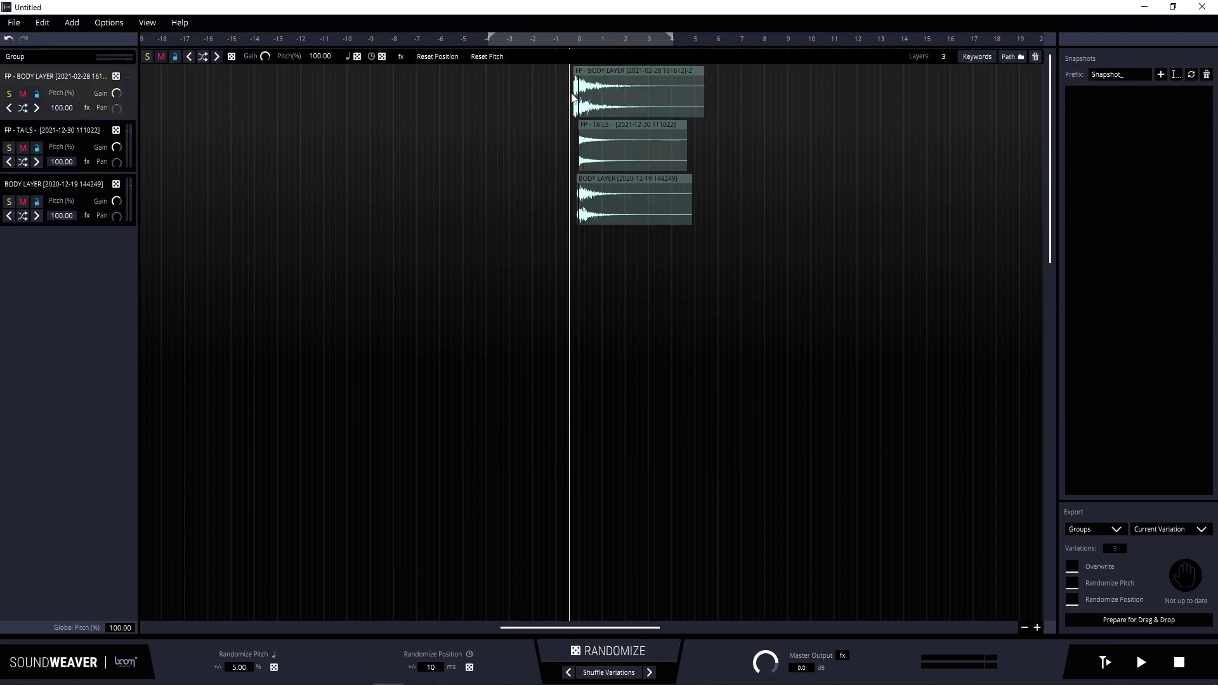
Reduce the body layer group to two layers and randomize its samples.
{"action": "scroll", "coordinate": [944, 64], "scroll_direction": "down", "scroll_amount": 1}
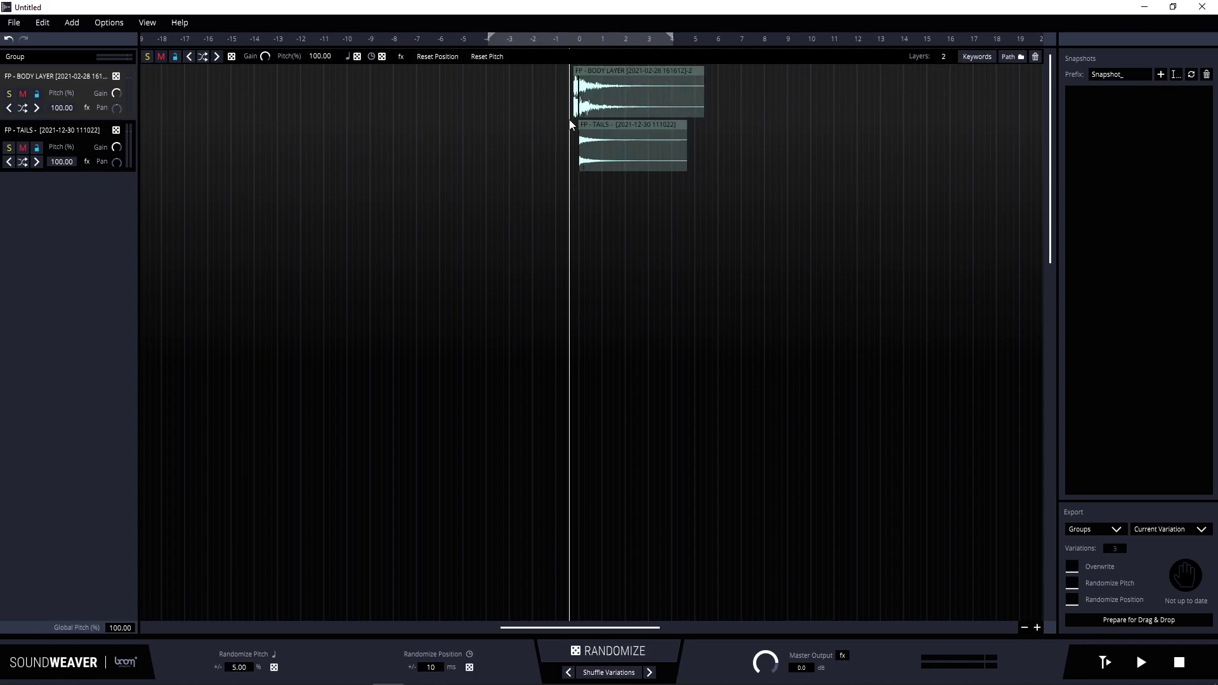
{"action": "left_click", "coordinate": [607, 650]}
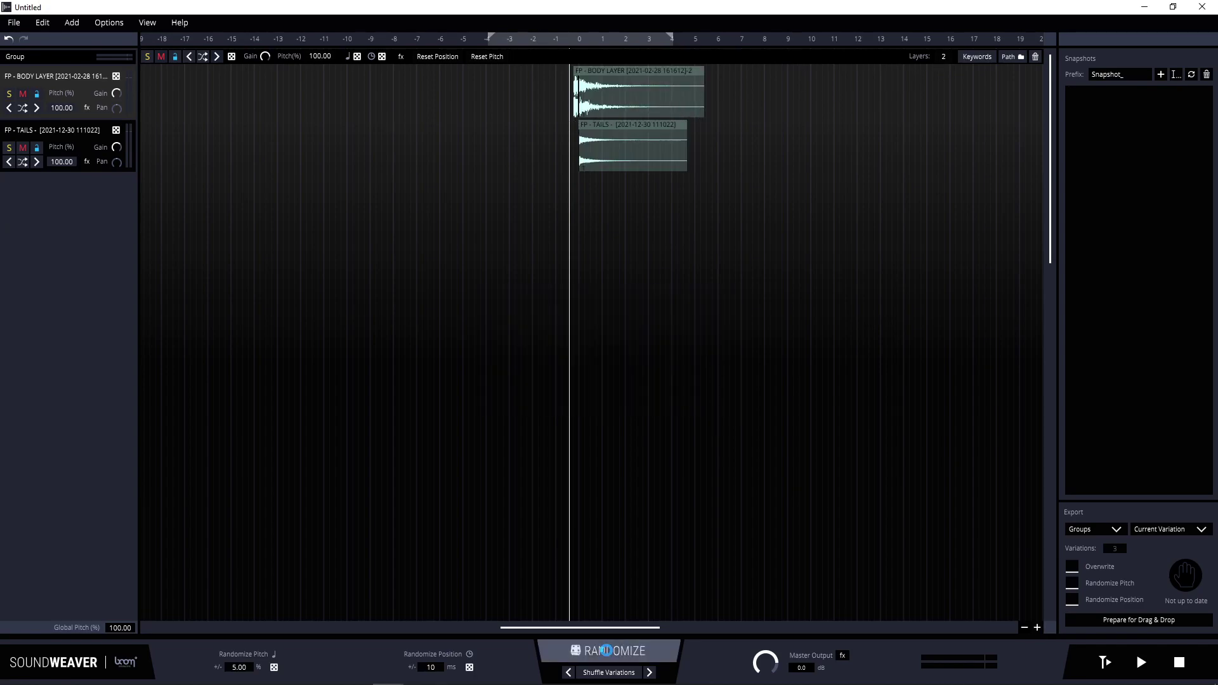
{"action": "left_click", "coordinate": [599, 652]}
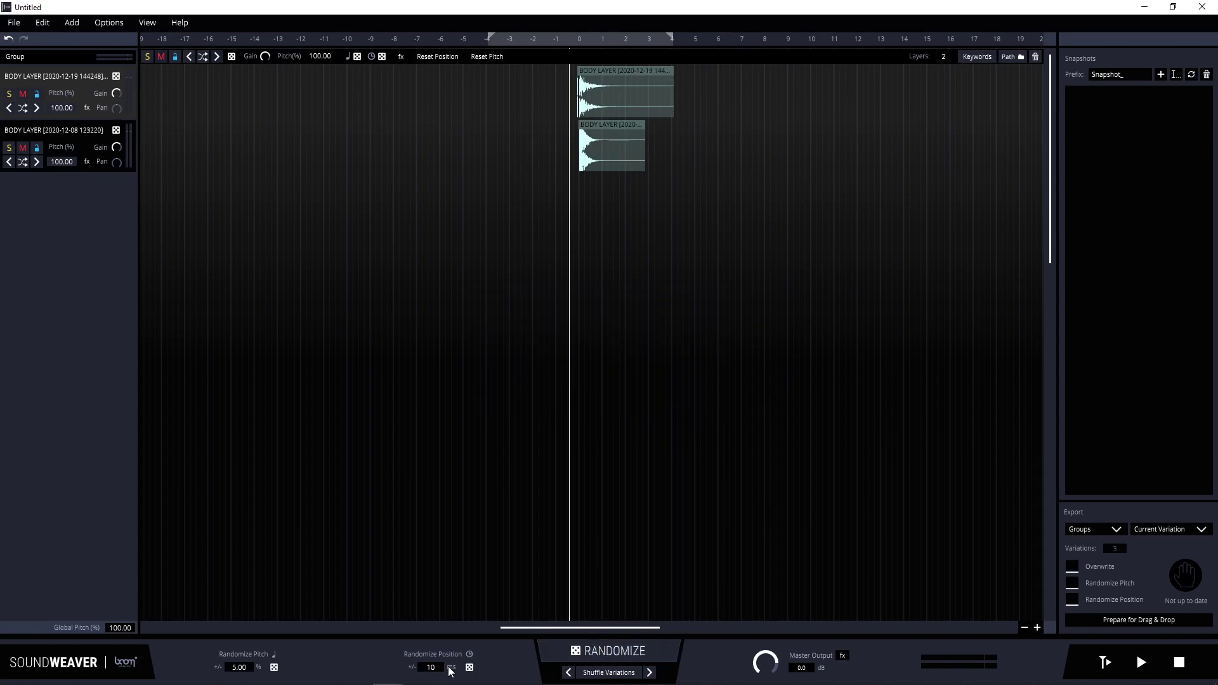
Add a second randomized group with three layers from the RAWS\HITS\PUNCH LAYER folder.
{"action": "left_click", "coordinate": [72, 22]}
{"action": "left_click", "coordinate": [96, 75]}
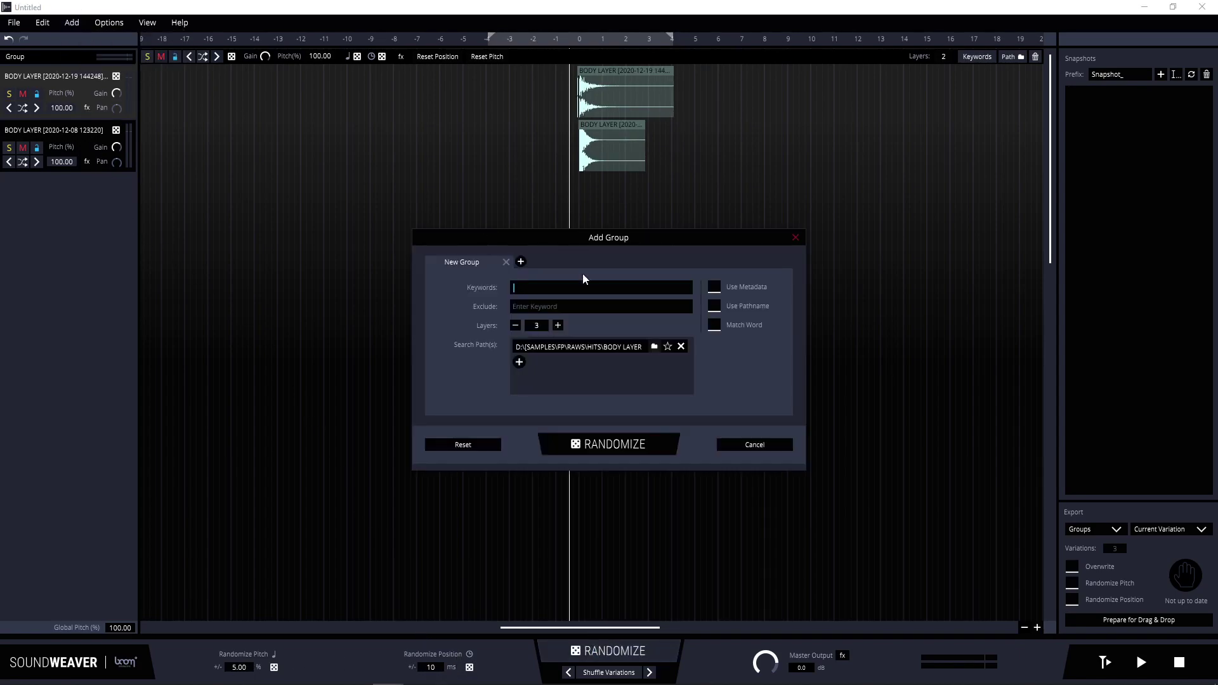
{"action": "left_click", "coordinate": [654, 348]}
{"action": "left_click", "coordinate": [512, 219]}
{"action": "left_click", "coordinate": [511, 374]}
{"action": "left_click", "coordinate": [882, 550]}
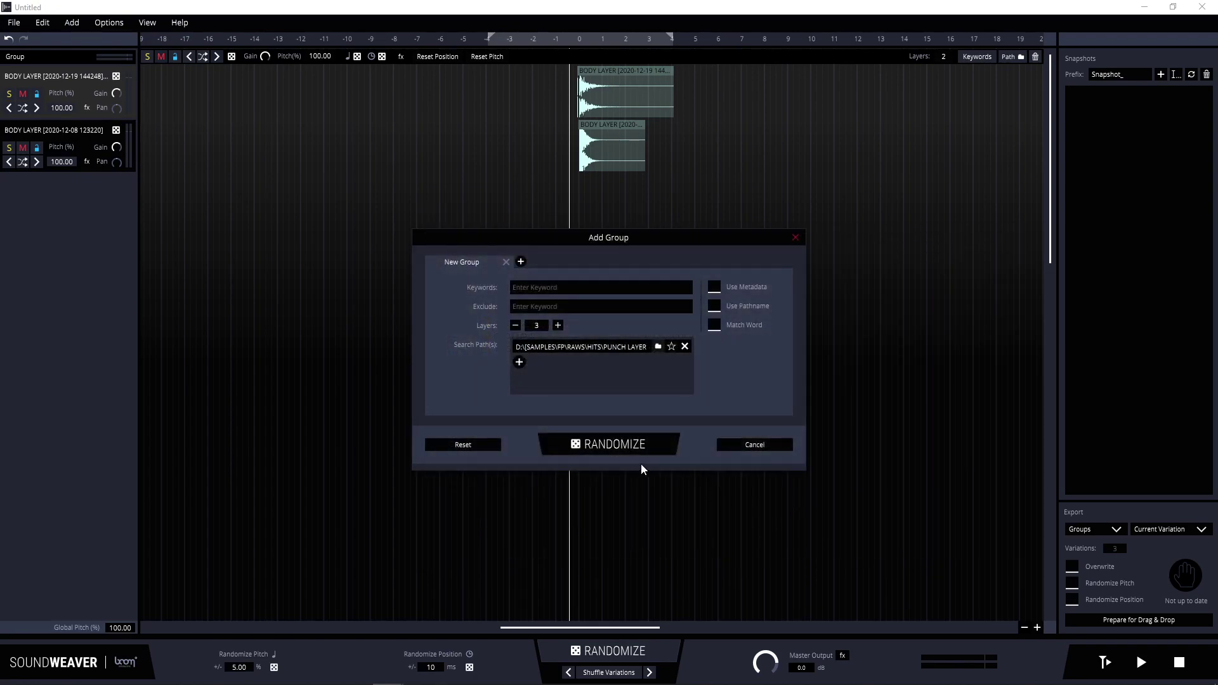
{"action": "left_click", "coordinate": [644, 446]}
Add a randomized group with one layer from the RAWS\BOOMS folder.
{"action": "left_click", "coordinate": [692, 260]}
{"action": "left_click", "coordinate": [508, 347]}
{"action": "left_click", "coordinate": [898, 549]}
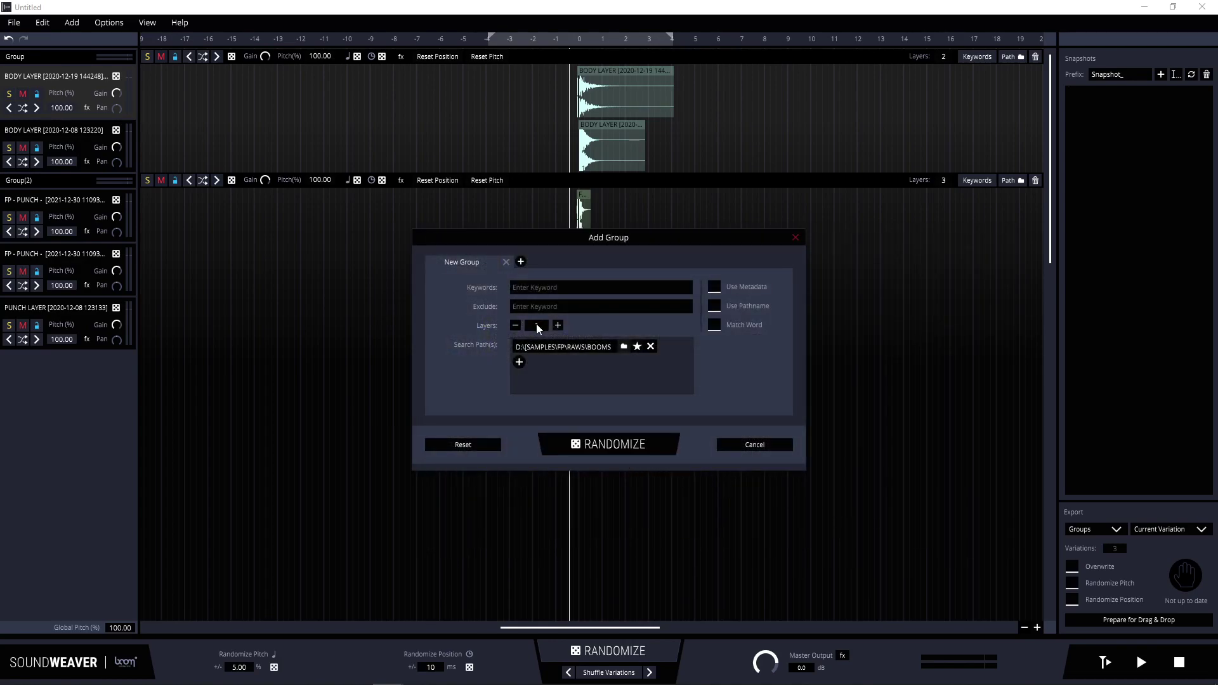
{"action": "left_click", "coordinate": [613, 443]}
Add a randomized group with one layer from the RAWS\KICKS folder and reduce the punch group to two layers.
{"action": "left_click", "coordinate": [627, 345]}
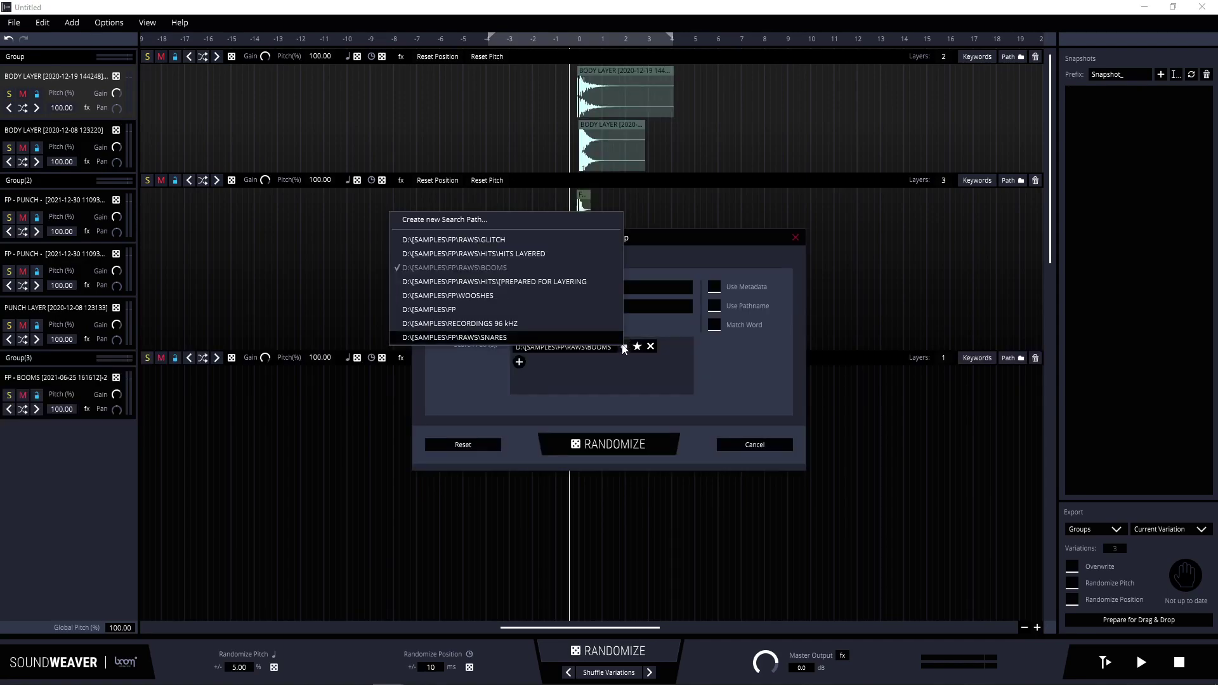
{"action": "left_click", "coordinate": [603, 219]}
{"action": "left_click", "coordinate": [661, 260]}
{"action": "double_click", "coordinate": [501, 373]}
{"action": "left_click", "coordinate": [497, 427]}
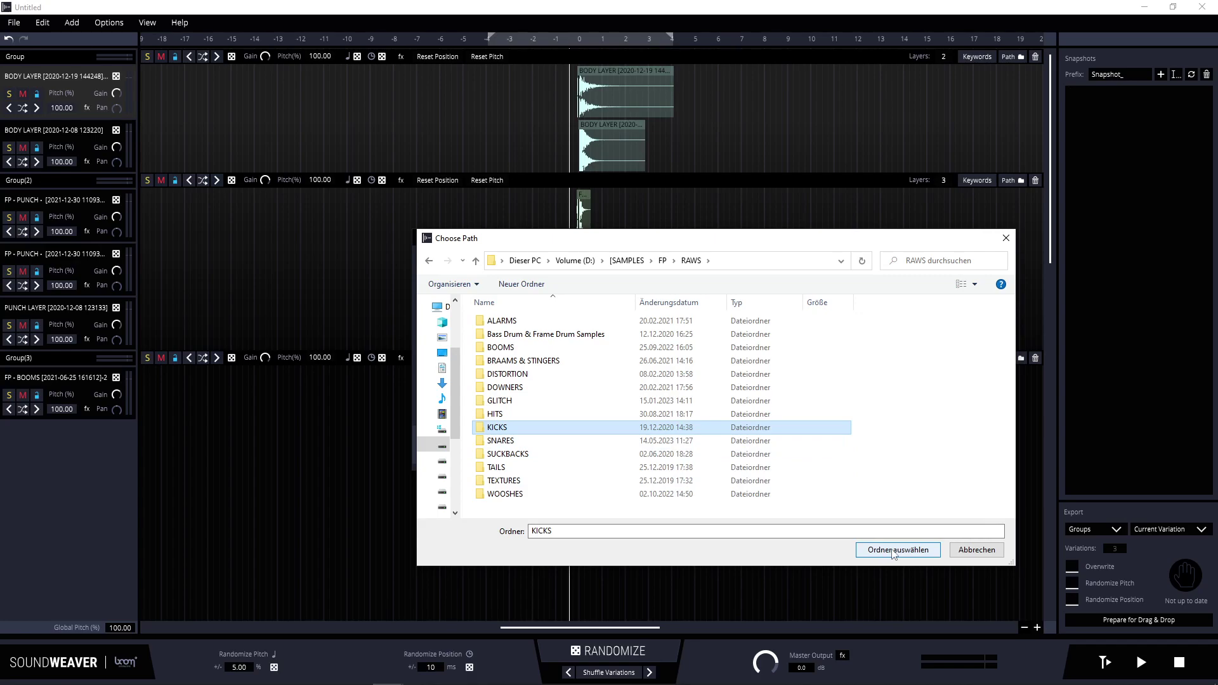
{"action": "left_click", "coordinate": [895, 551]}
{"action": "key", "text": "r"}
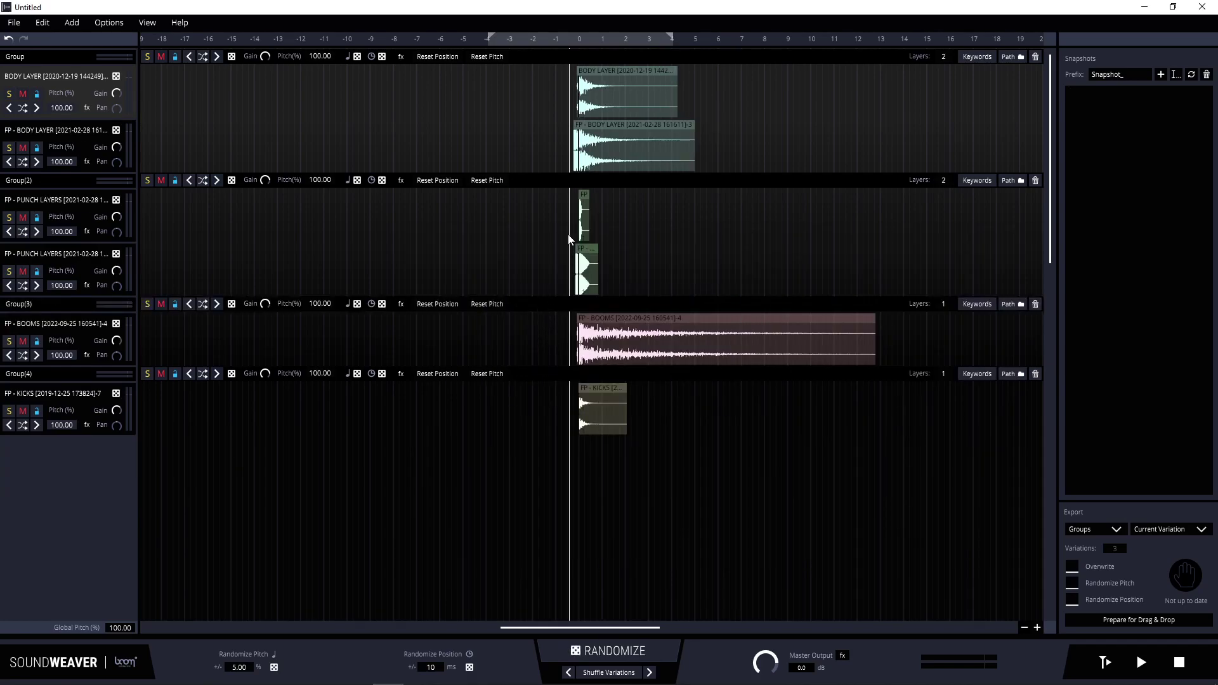
Randomize all four groups several times and play the resulting hit variations.
{"action": "left_click", "coordinate": [599, 652]}
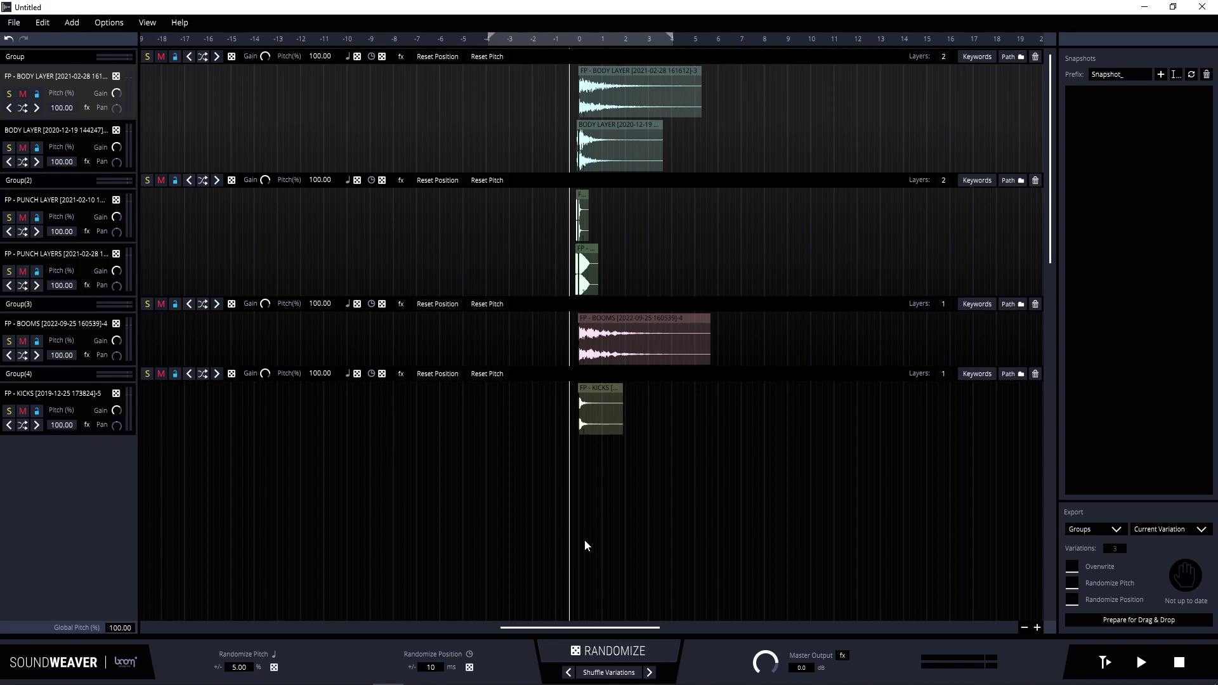
{"action": "key", "text": "space"}
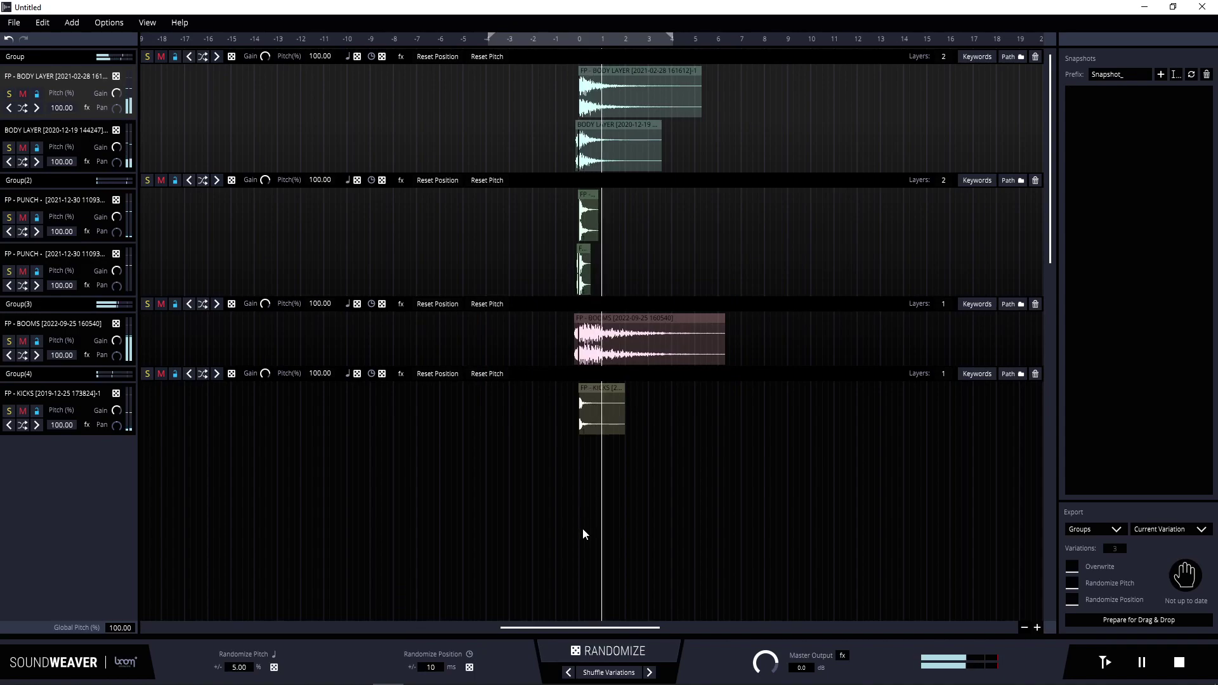
{"action": "left_click", "coordinate": [611, 648]}
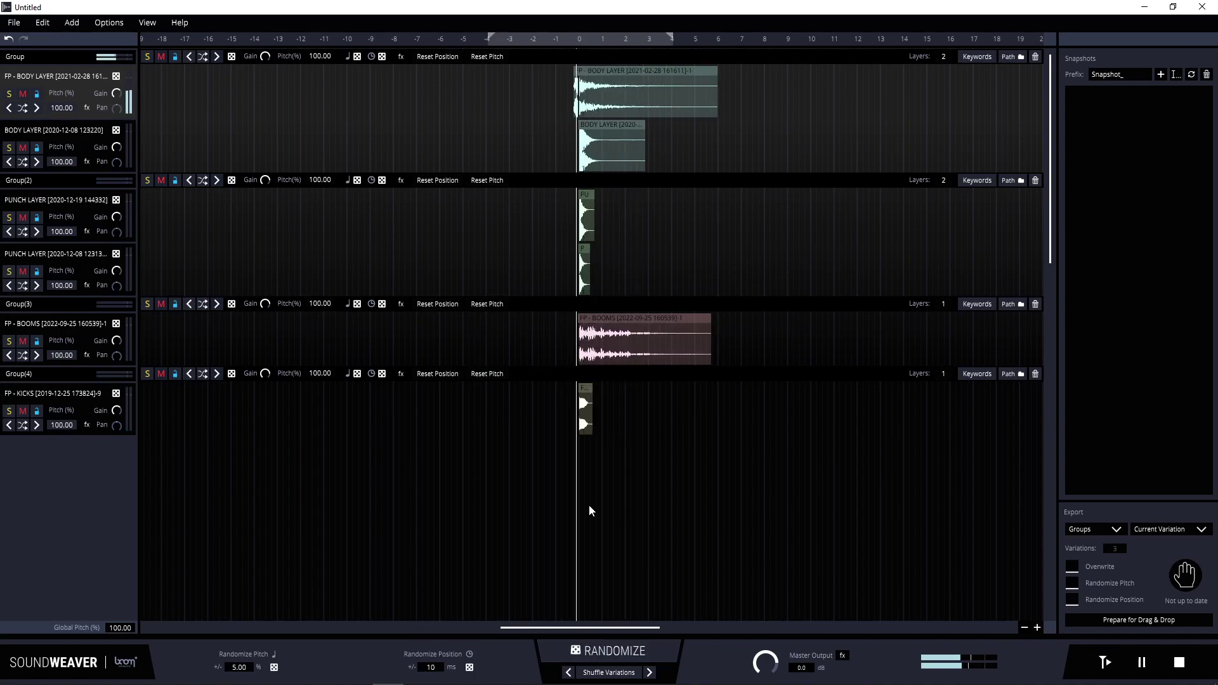
{"action": "left_click", "coordinate": [604, 648]}
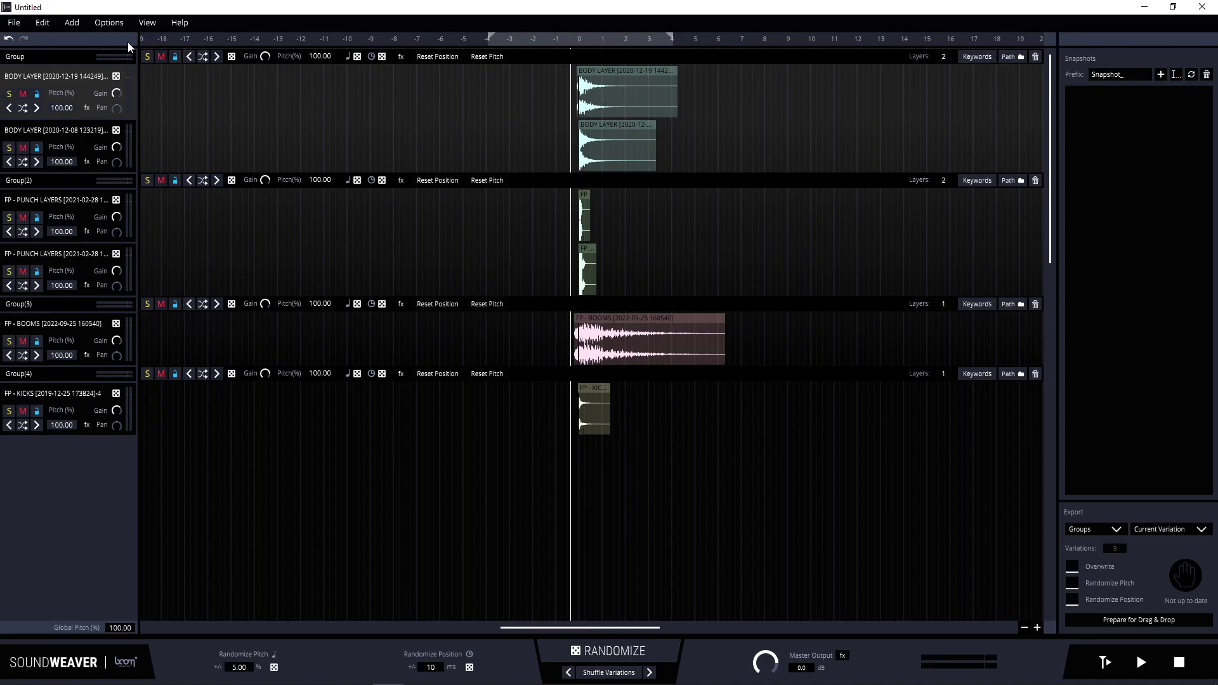
Add a randomized group with two layers from the RAWS\WOOSHES folder, excluding the keyword "ww".
{"action": "left_click", "coordinate": [72, 22]}
{"action": "left_click", "coordinate": [95, 66]}
{"action": "left_click", "coordinate": [505, 493]}
{"action": "left_click", "coordinate": [890, 551]}
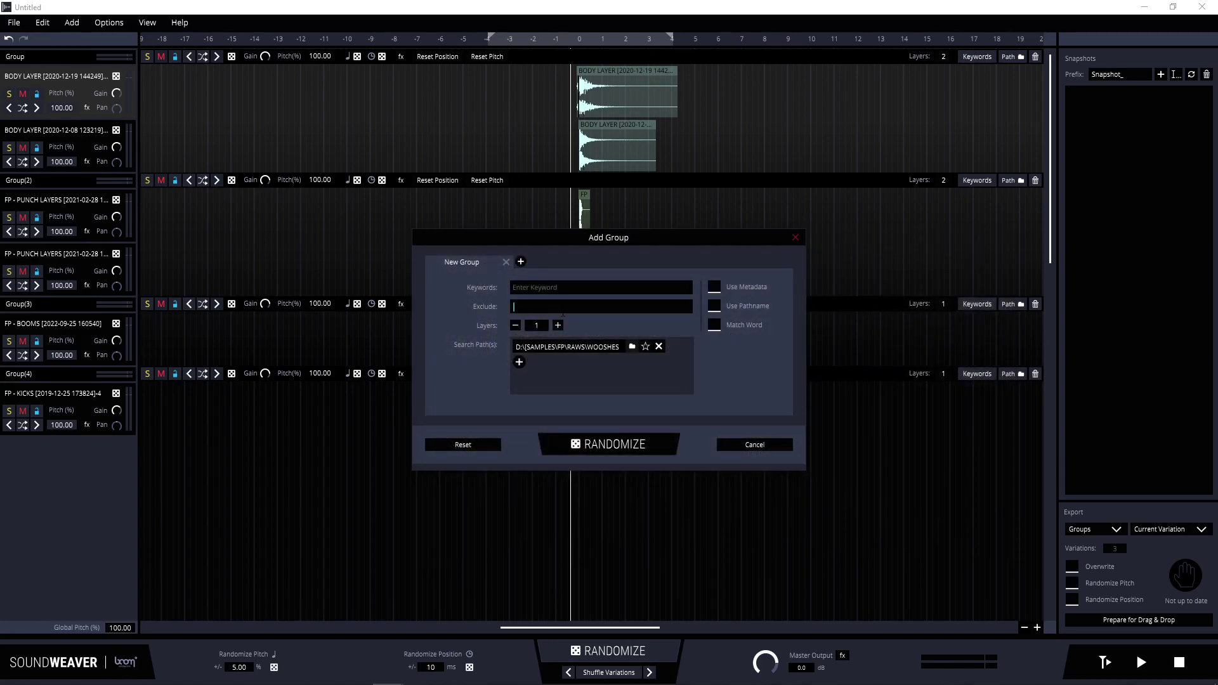
{"action": "type", "text": "ww"}
{"action": "left_click", "coordinate": [558, 325]}
{"action": "left_click", "coordinate": [618, 444]}
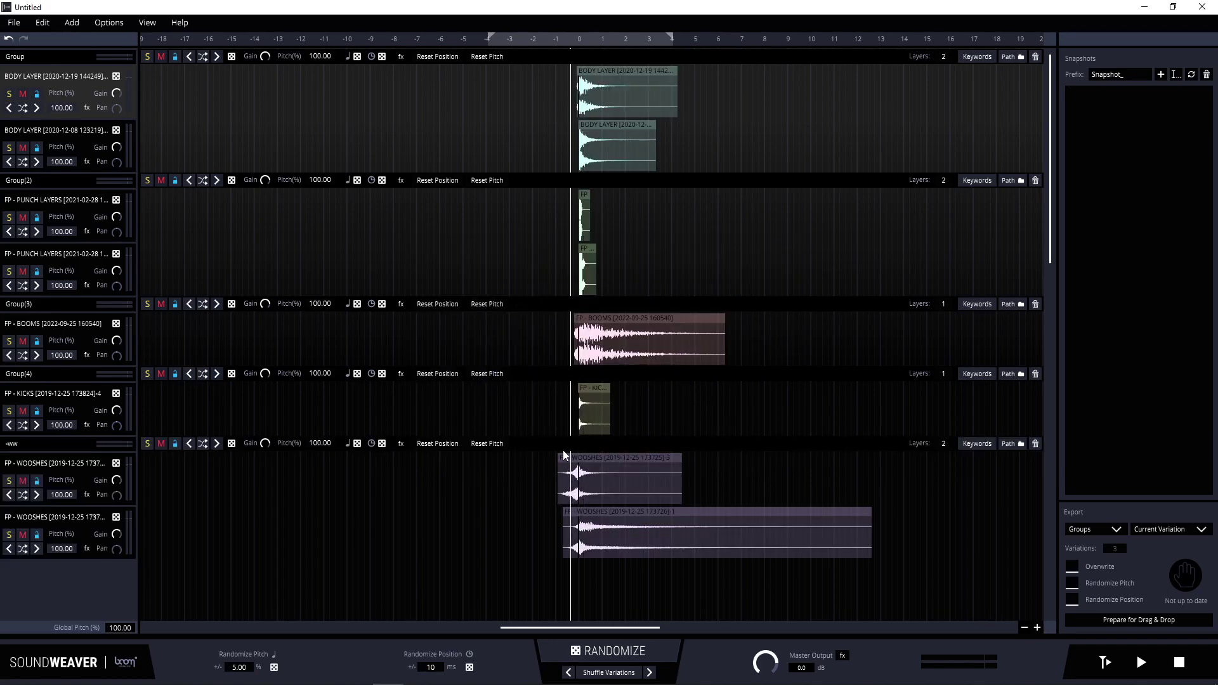
Place the playhead shortly before the impacts and randomize all groups, with two layers in the kicks group.
{"action": "left_click", "coordinate": [566, 424]}
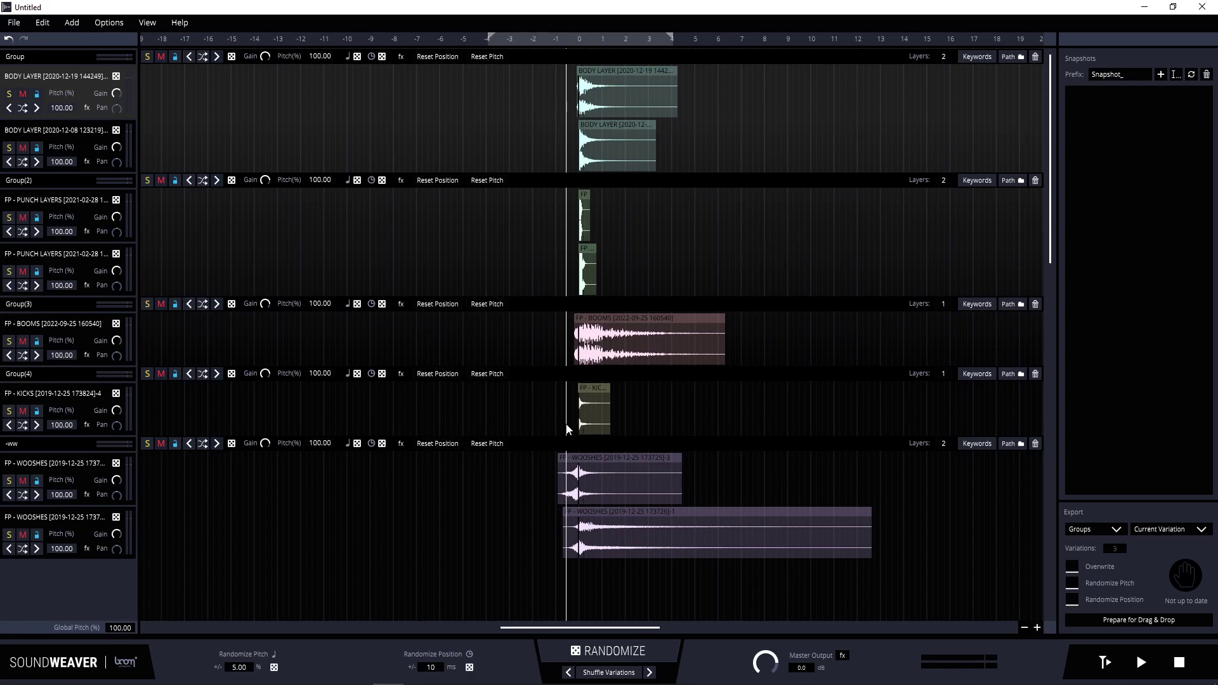
{"action": "scroll", "coordinate": [541, 446], "scroll_direction": "down", "scroll_amount": 1}
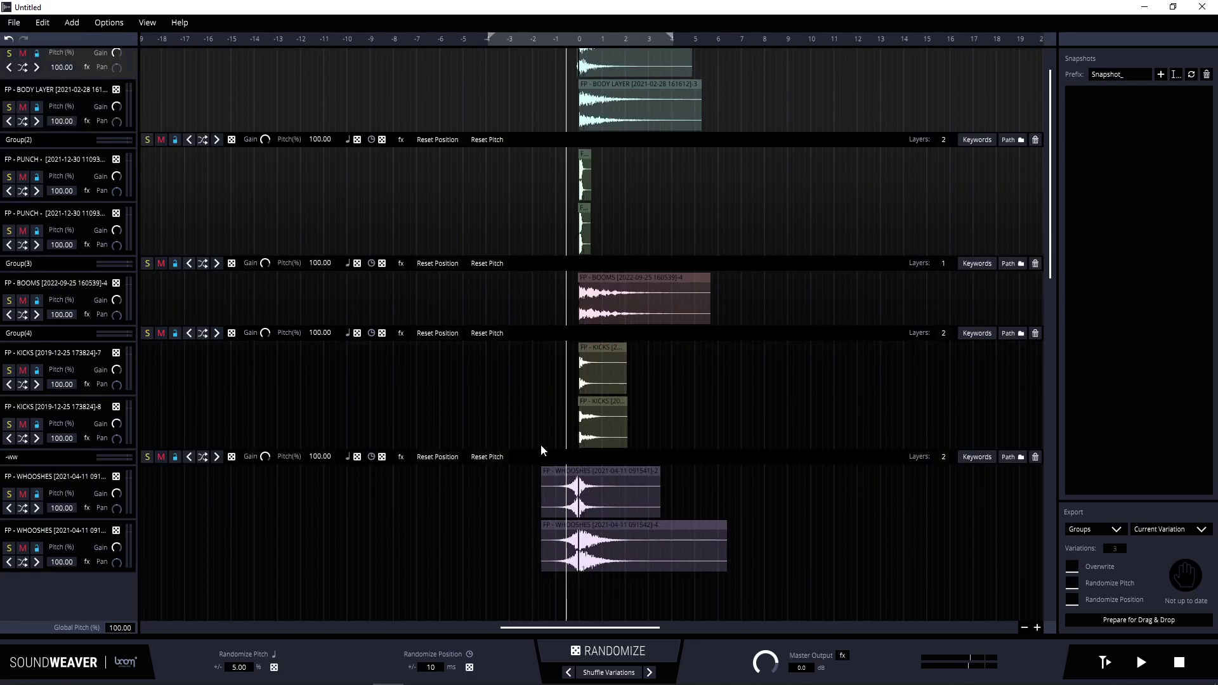
{"action": "scroll", "coordinate": [549, 467], "scroll_direction": "up", "scroll_amount": 1}
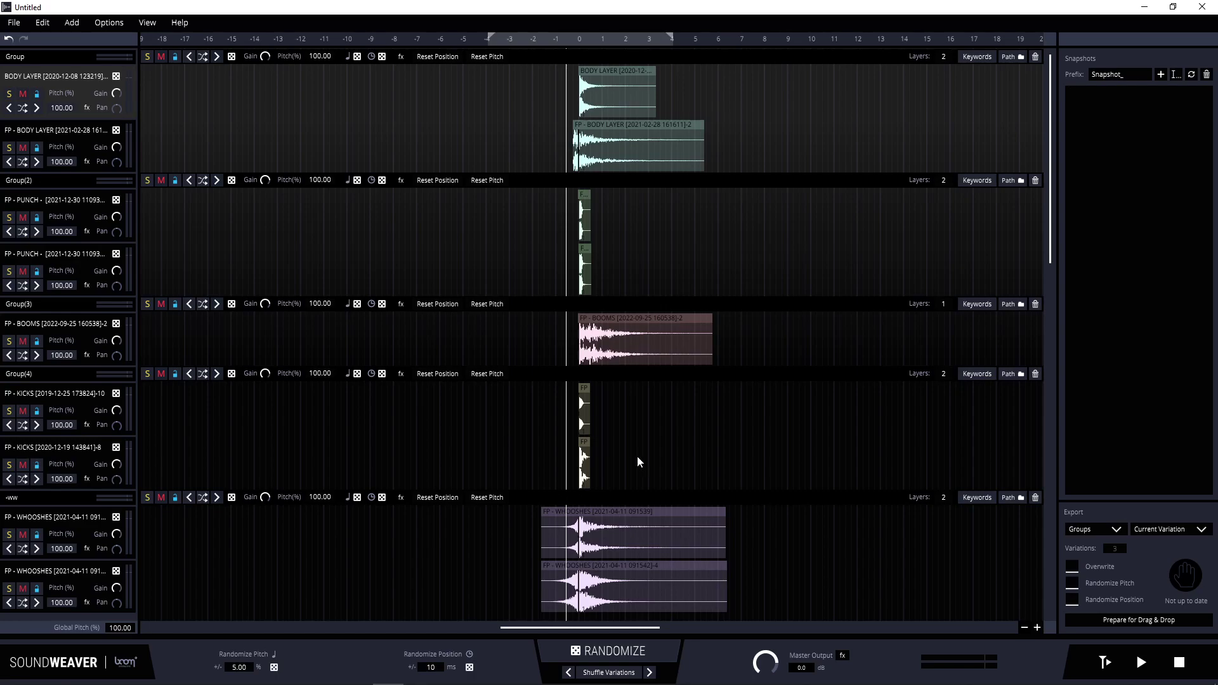
Prepare the current variation of the groups for drag-and-drop export and review the available export type and variation options.
{"action": "left_click", "coordinate": [1144, 622]}
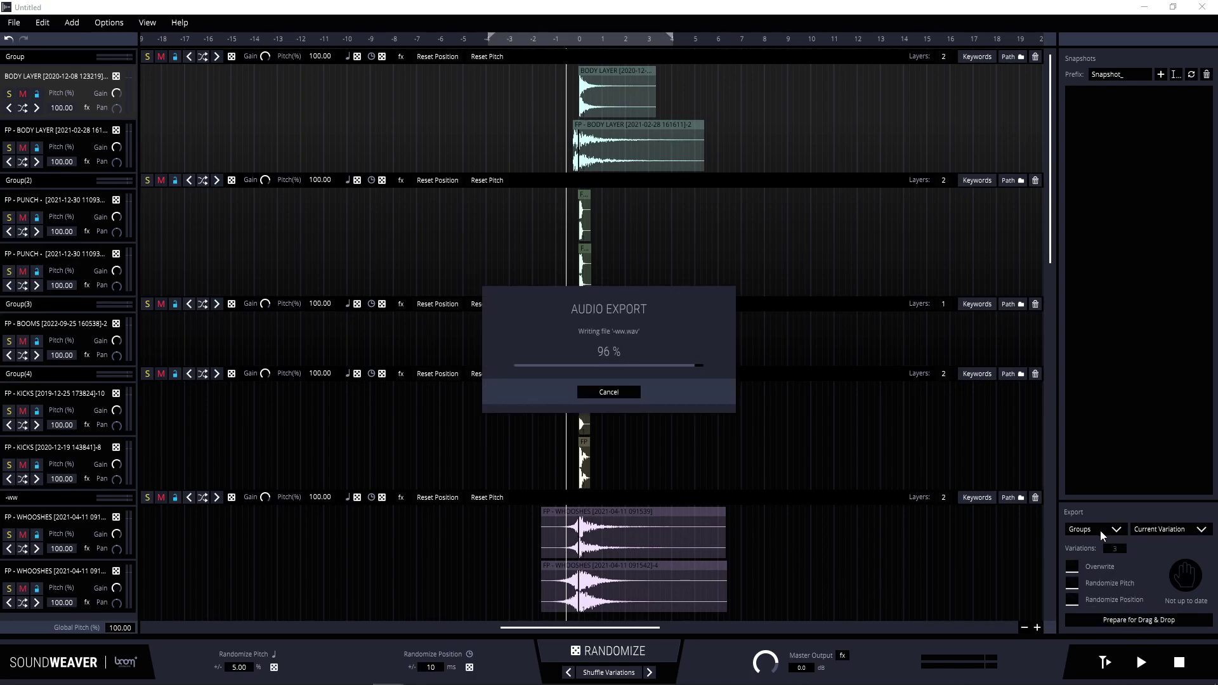
{"action": "left_click", "coordinate": [1117, 531]}
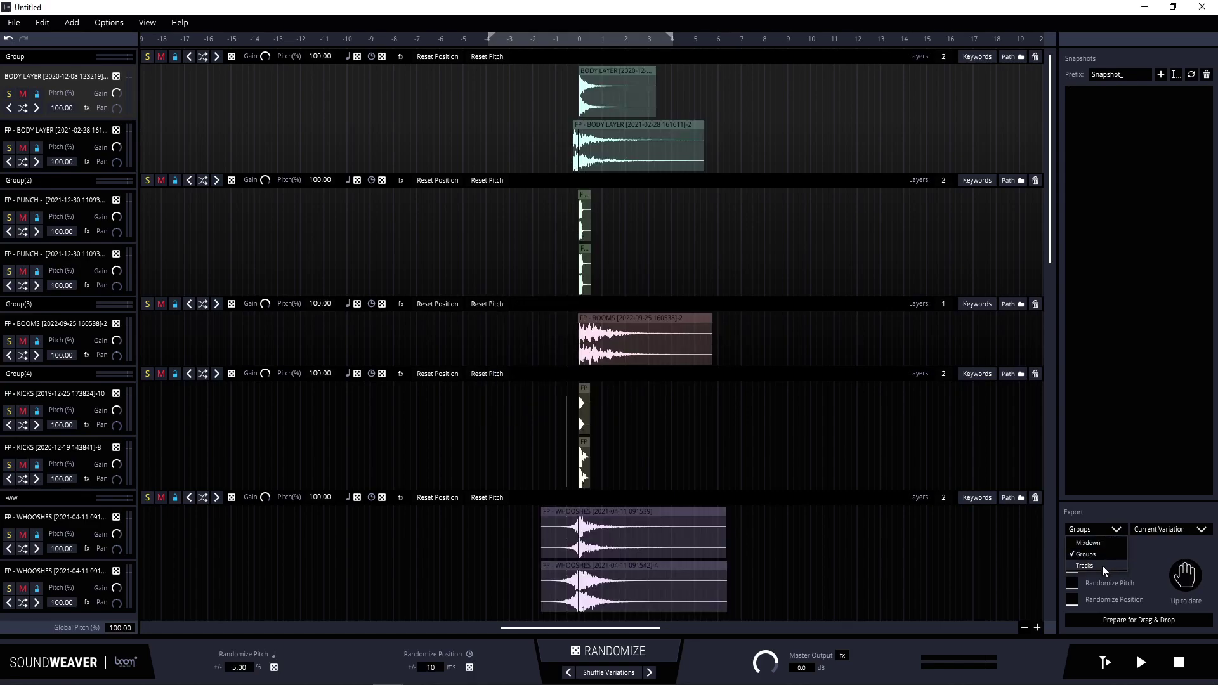
{"action": "left_click", "coordinate": [1087, 496]}
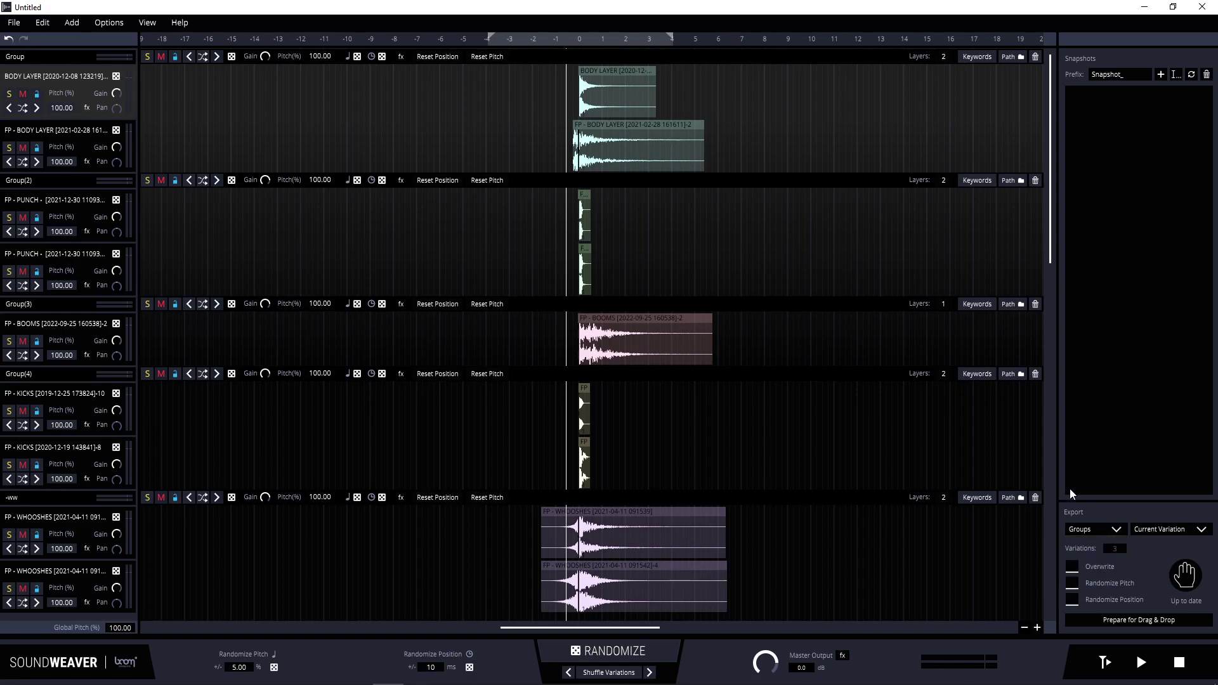
{"action": "left_click", "coordinate": [1162, 530]}
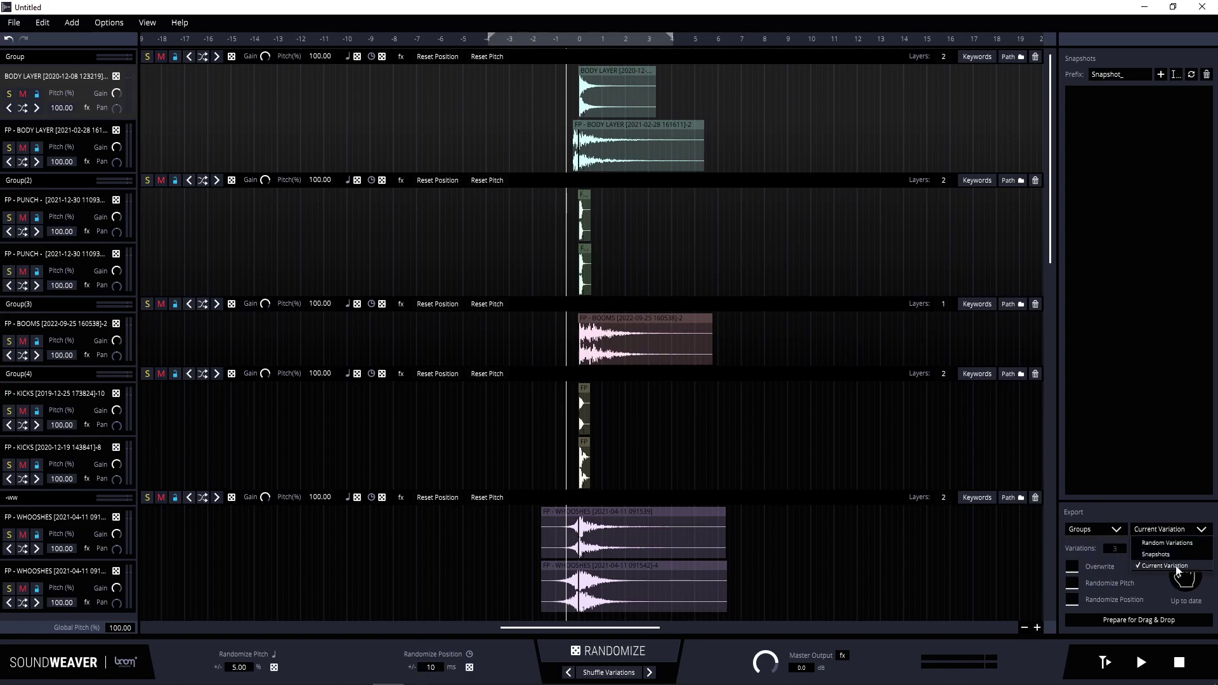
{"action": "left_click", "coordinate": [1134, 508]}
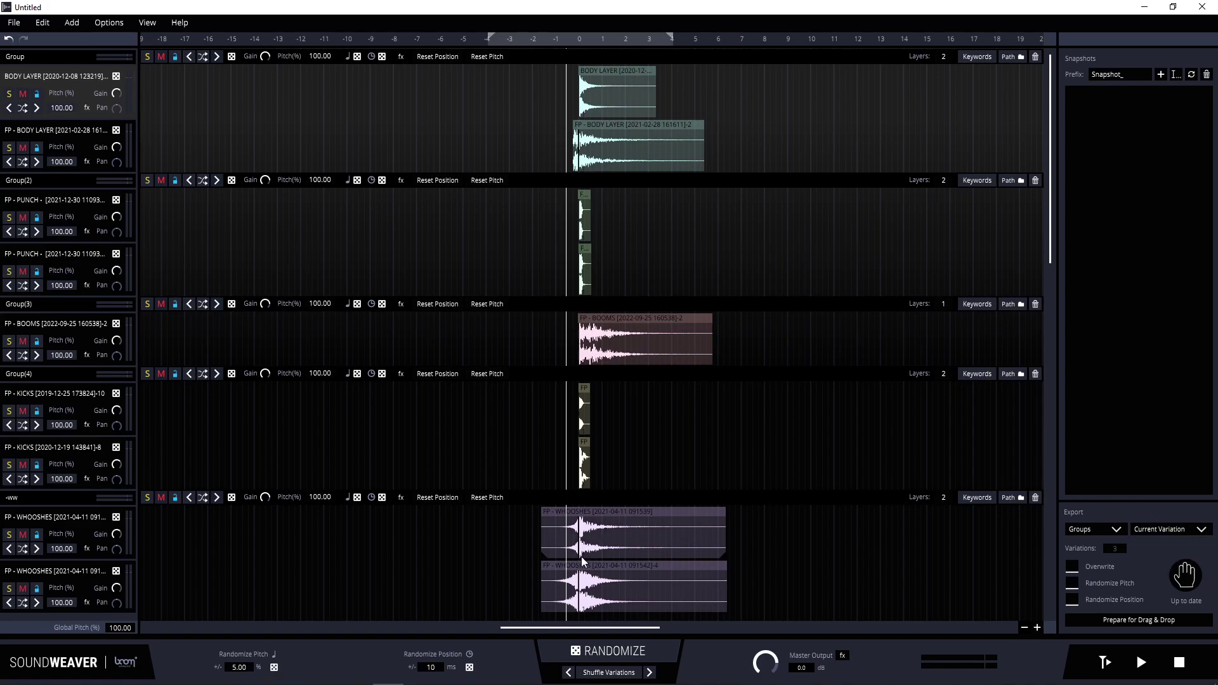
Place the exported groups in the Ableton Live arrangement at bar 53 on tracks 37 to 41, and play them from shortly before the impact.
{"action": "key", "text": "super+Down"}
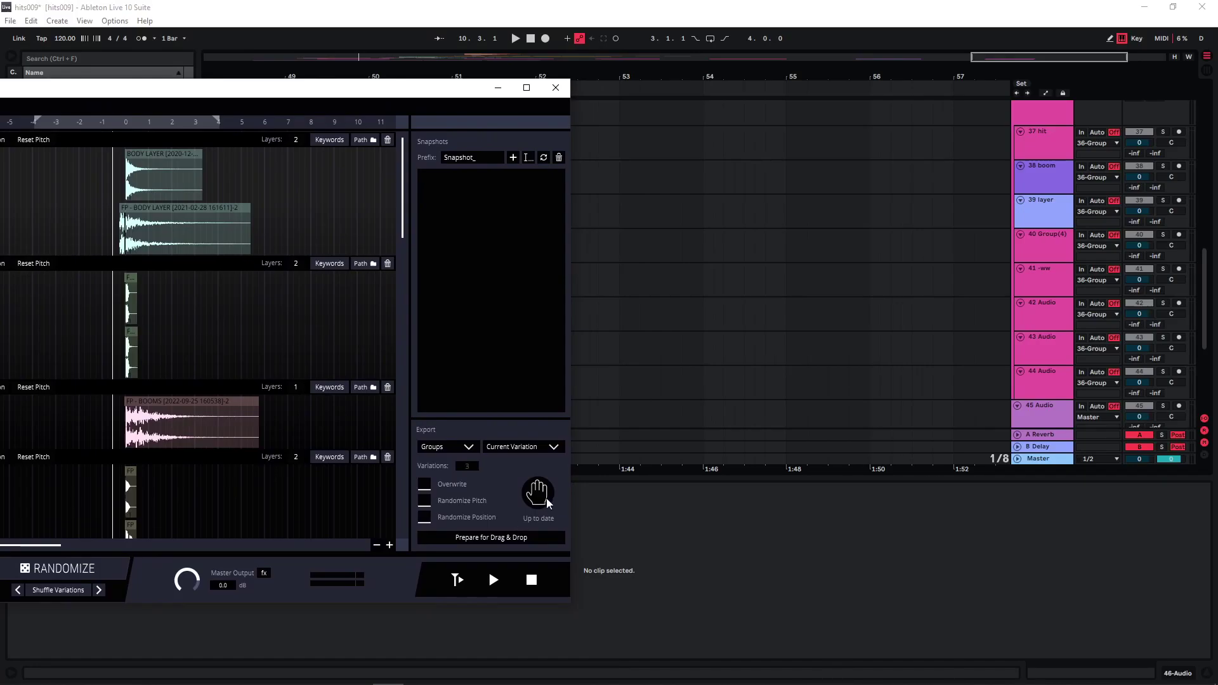
{"action": "left_click_drag", "start_coordinate": [538, 501], "coordinate": [620, 139]}
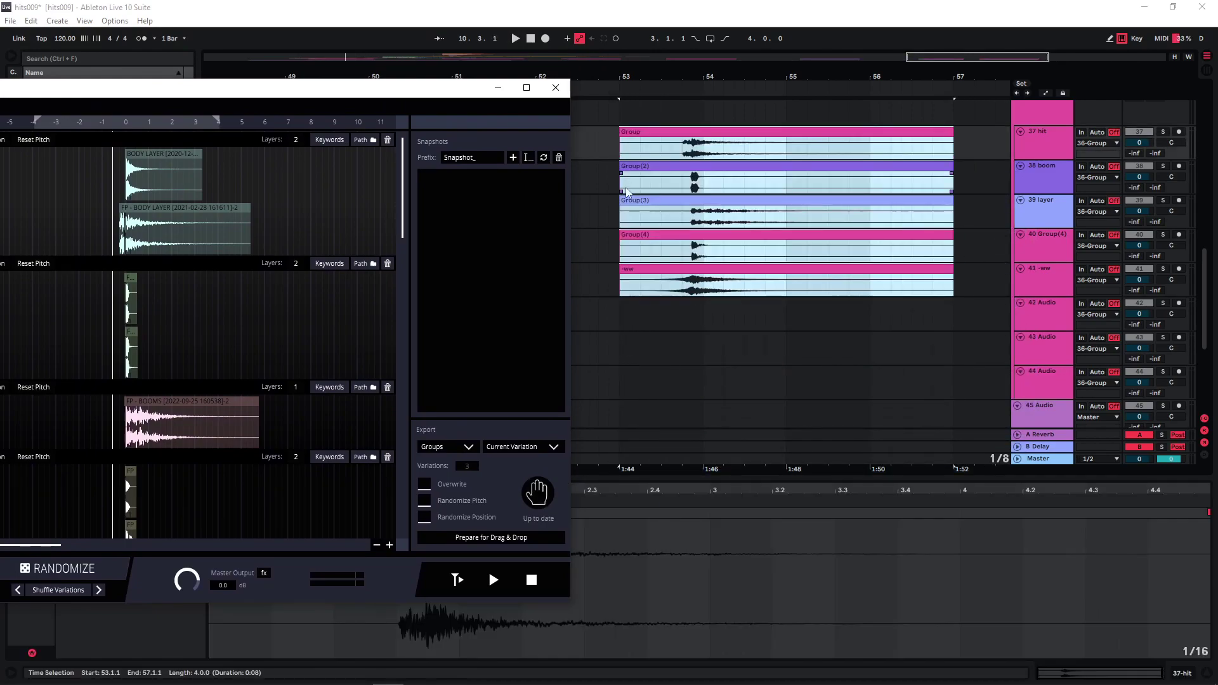
{"action": "left_click", "coordinate": [409, 184]}
{"action": "key", "text": "space"}
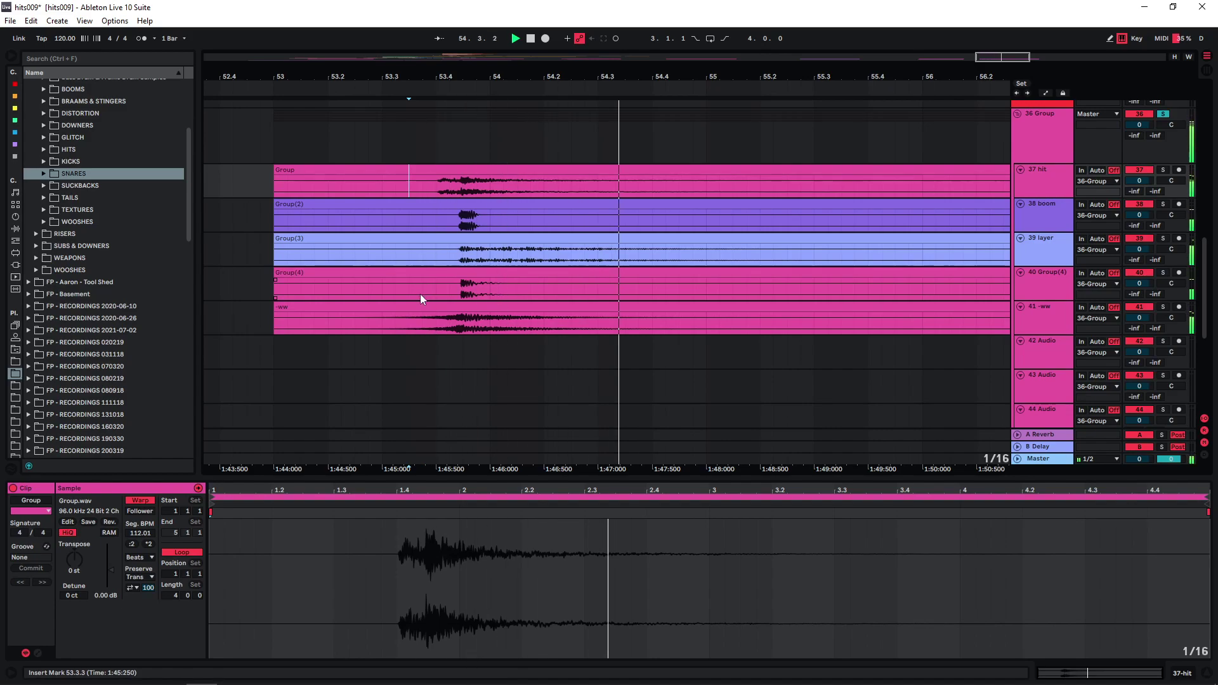
Stop playback and inspect the waveforms of the -ww and Group(4) clips.
{"action": "left_click", "coordinate": [448, 319]}
{"action": "key", "text": "space"}
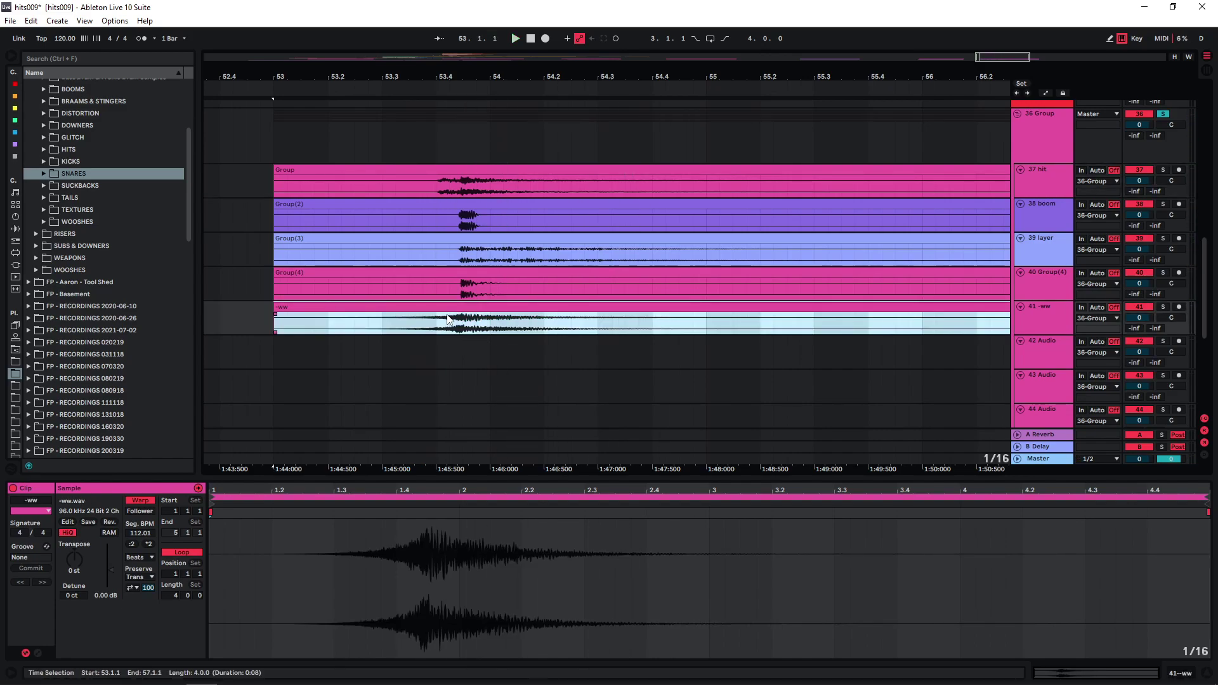
{"action": "left_click", "coordinate": [463, 284]}
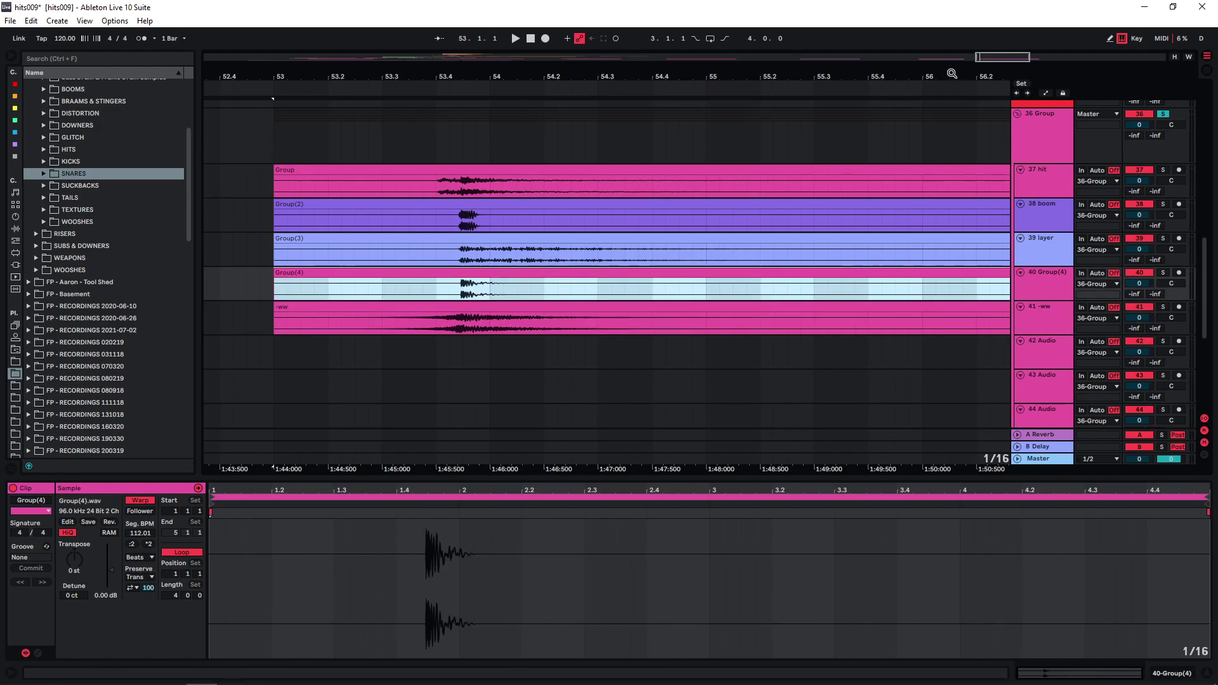
Play the earlier three-layer hit at bar 41 of the arrangement.
{"action": "left_click_drag", "start_coordinate": [1013, 59], "coordinate": [846, 57]}
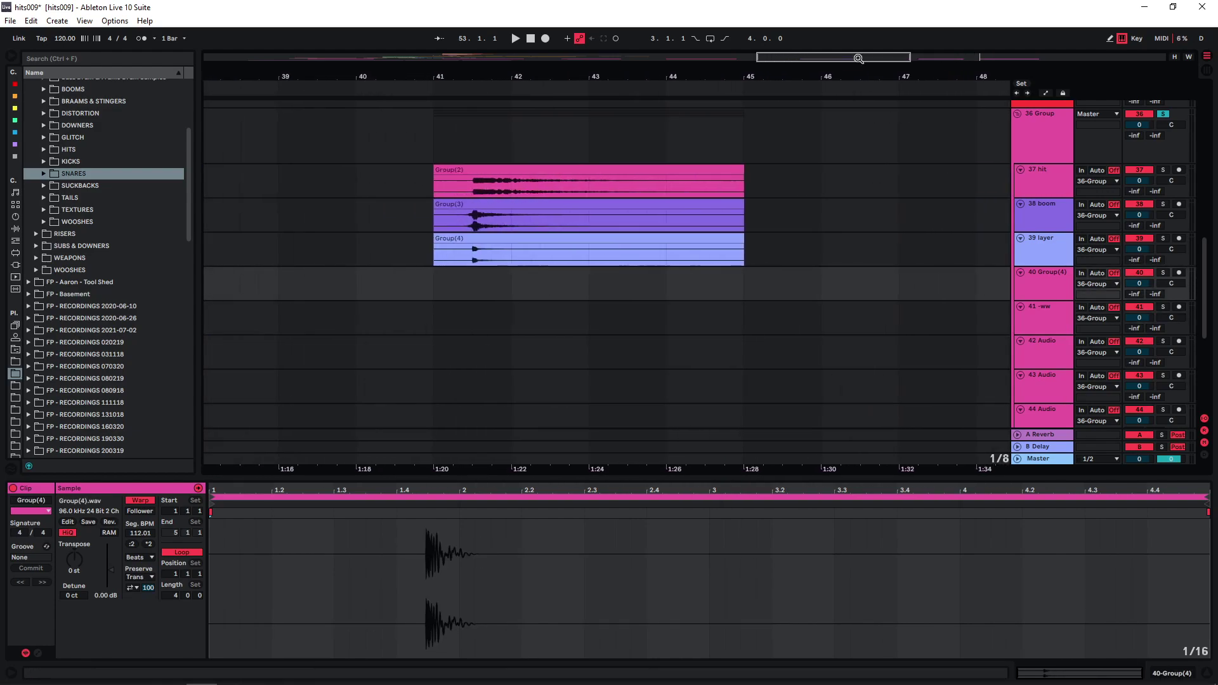
{"action": "left_click", "coordinate": [463, 184]}
{"action": "key", "text": "space"}
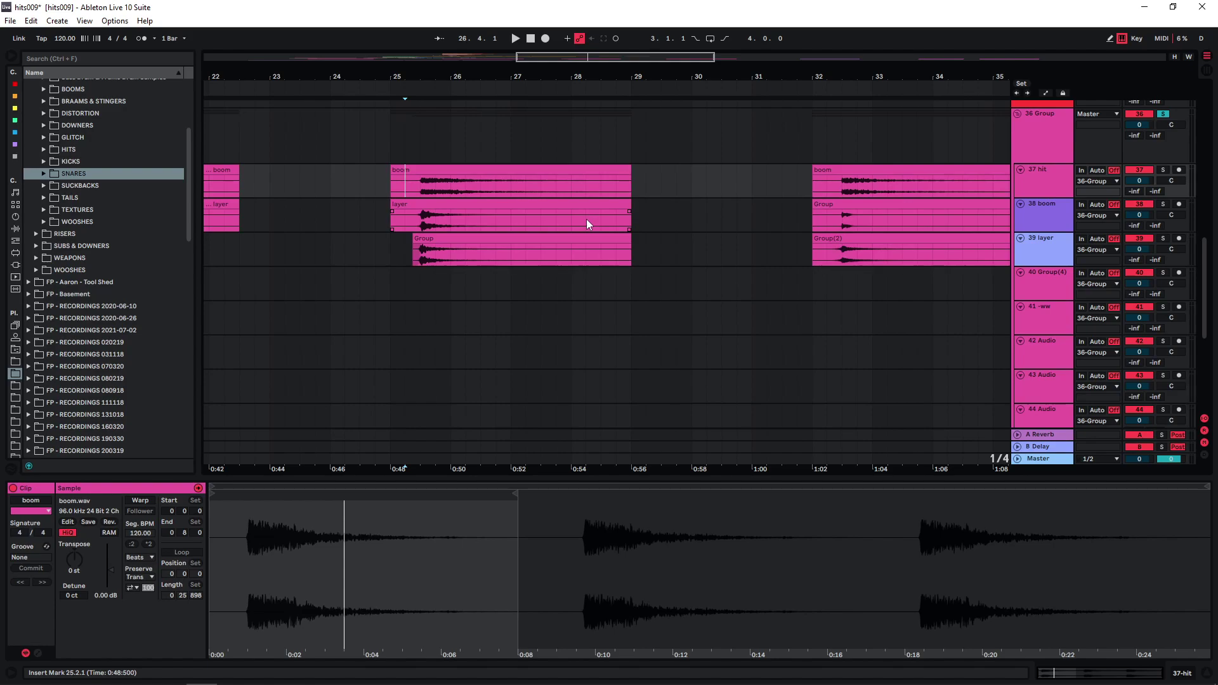
Expand the HITS sample folder in the browser and examine its layer subfolders.
{"action": "scroll", "coordinate": [136, 215], "scroll_direction": "up", "scroll_amount": 1}
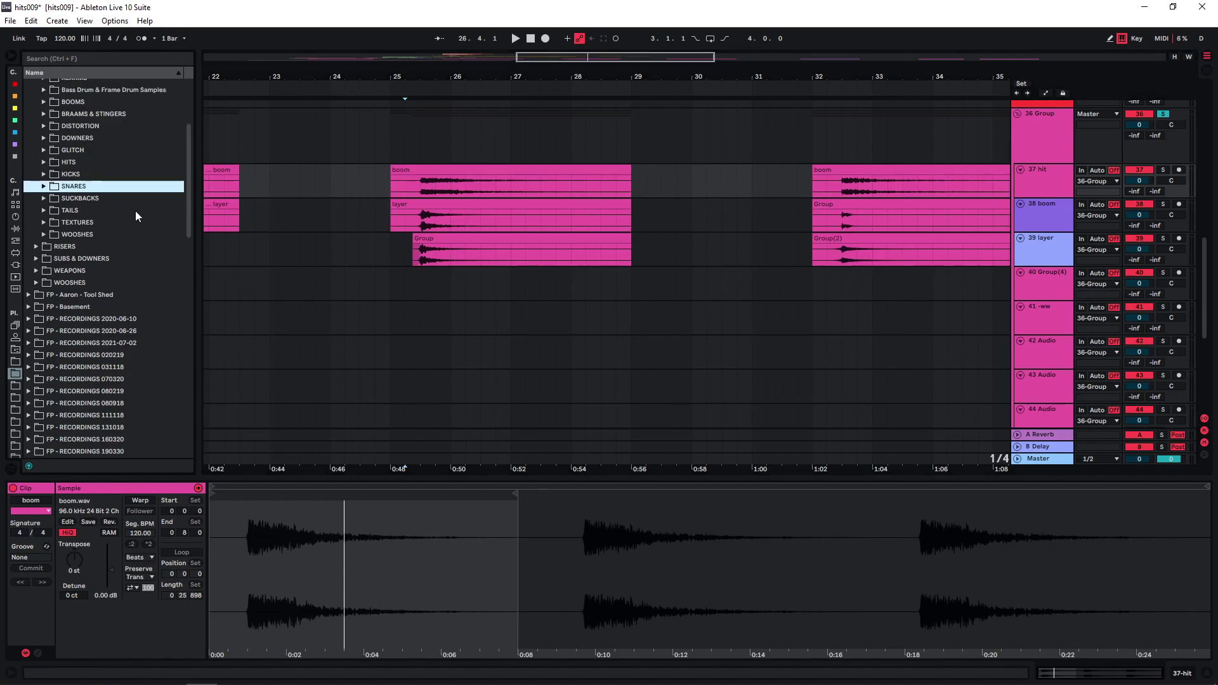
{"action": "scroll", "coordinate": [136, 216], "scroll_direction": "down", "scroll_amount": 1}
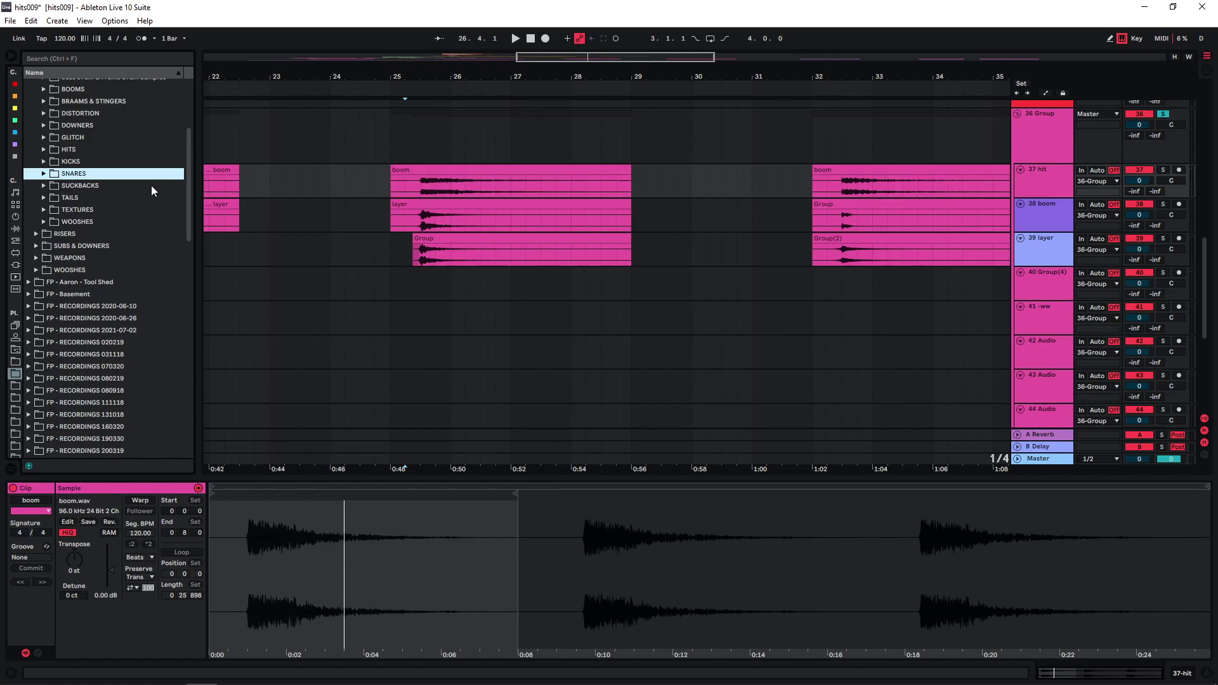
{"action": "left_click", "coordinate": [43, 150]}
{"action": "scroll", "coordinate": [88, 210], "scroll_direction": "down", "scroll_amount": 1}
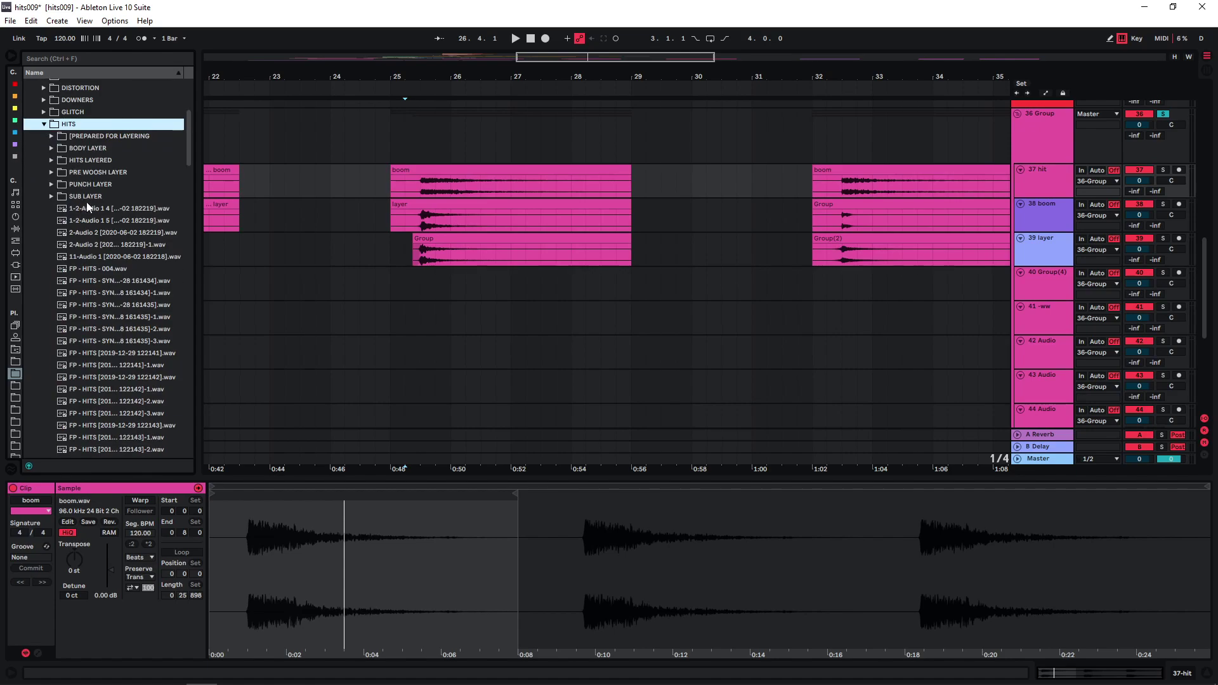